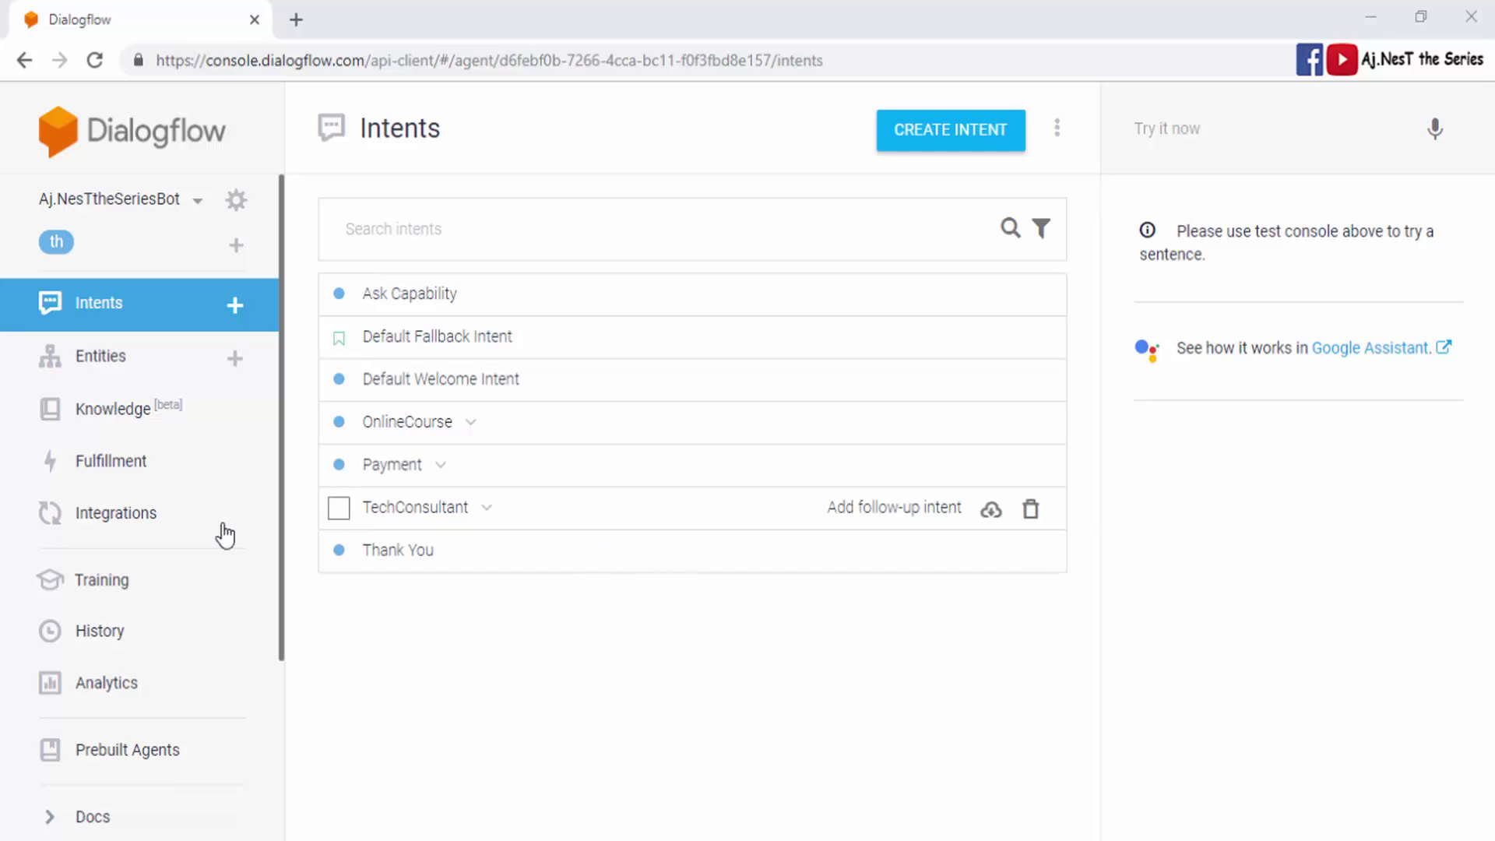
# Open the agent's Integrations page and examine the available messaging platforms, including Facebook Messenger and LINE.
pyautogui.click(101, 526)
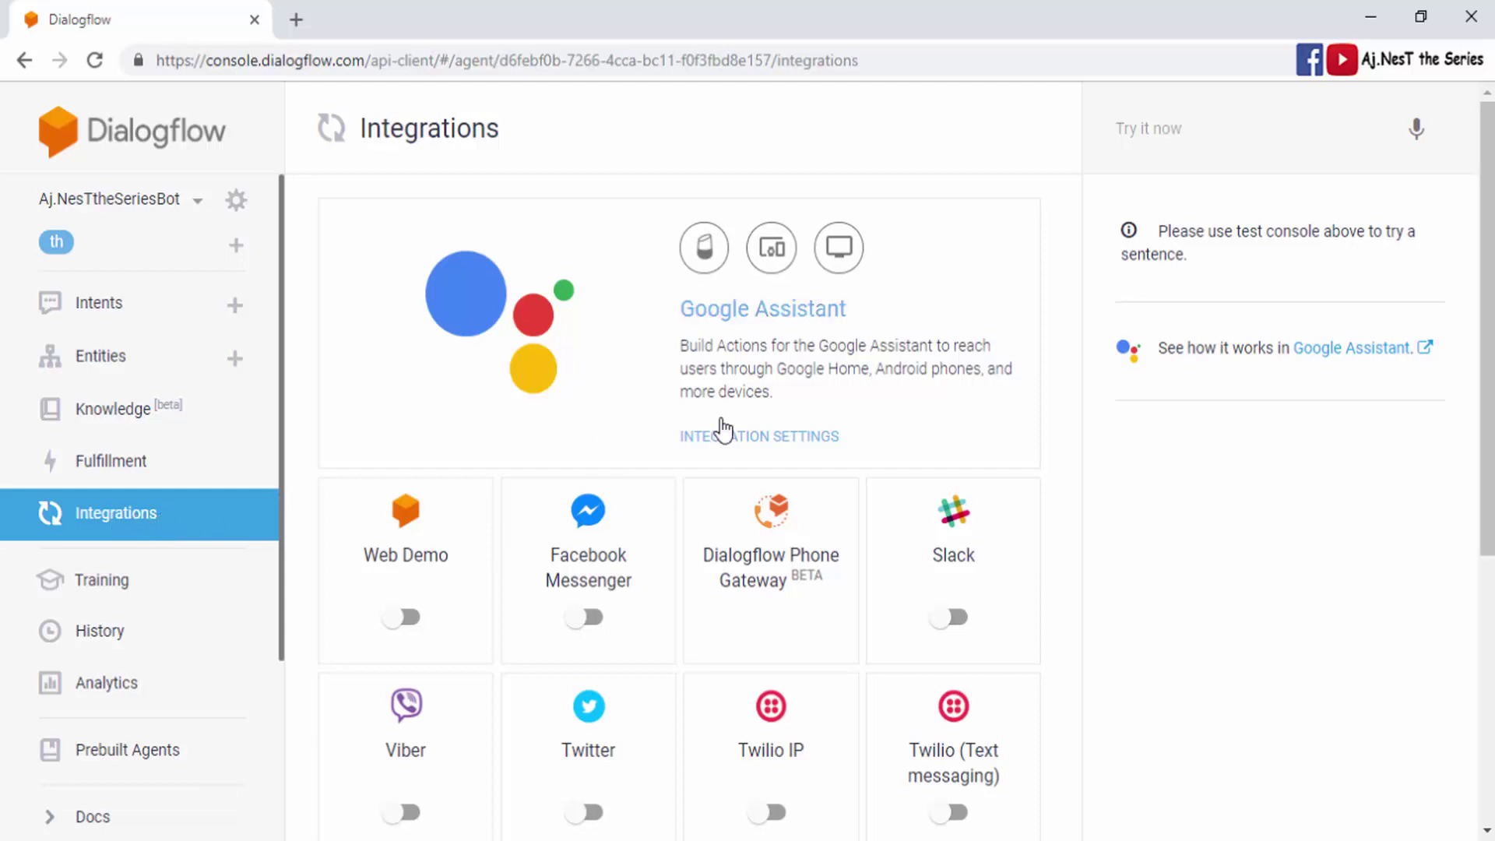
pyautogui.scroll(-5, 724, 428)
pyautogui.scroll(3, 664, 527)
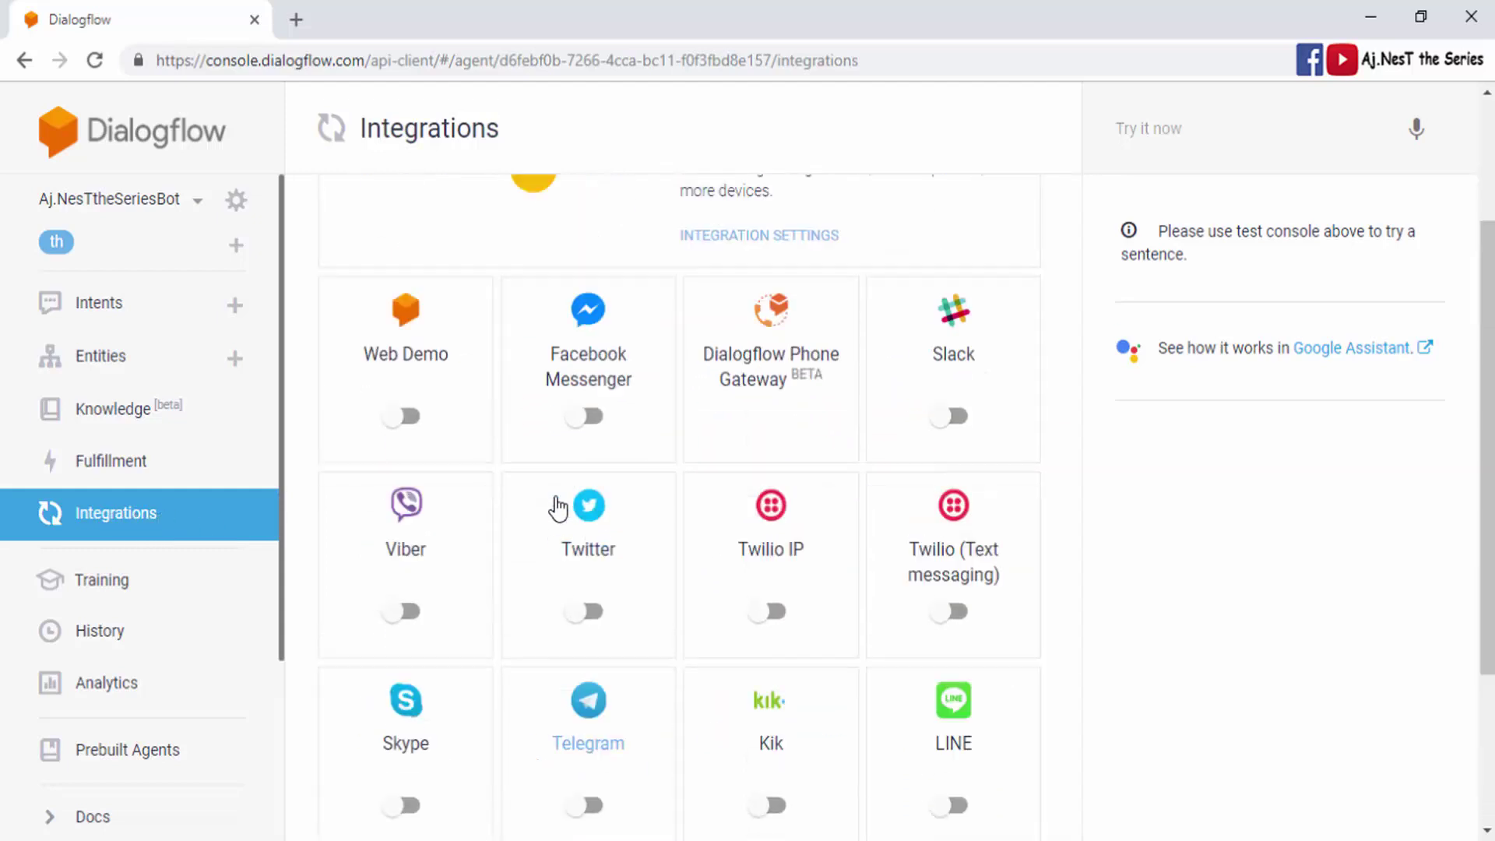
pyautogui.scroll(2, 557, 508)
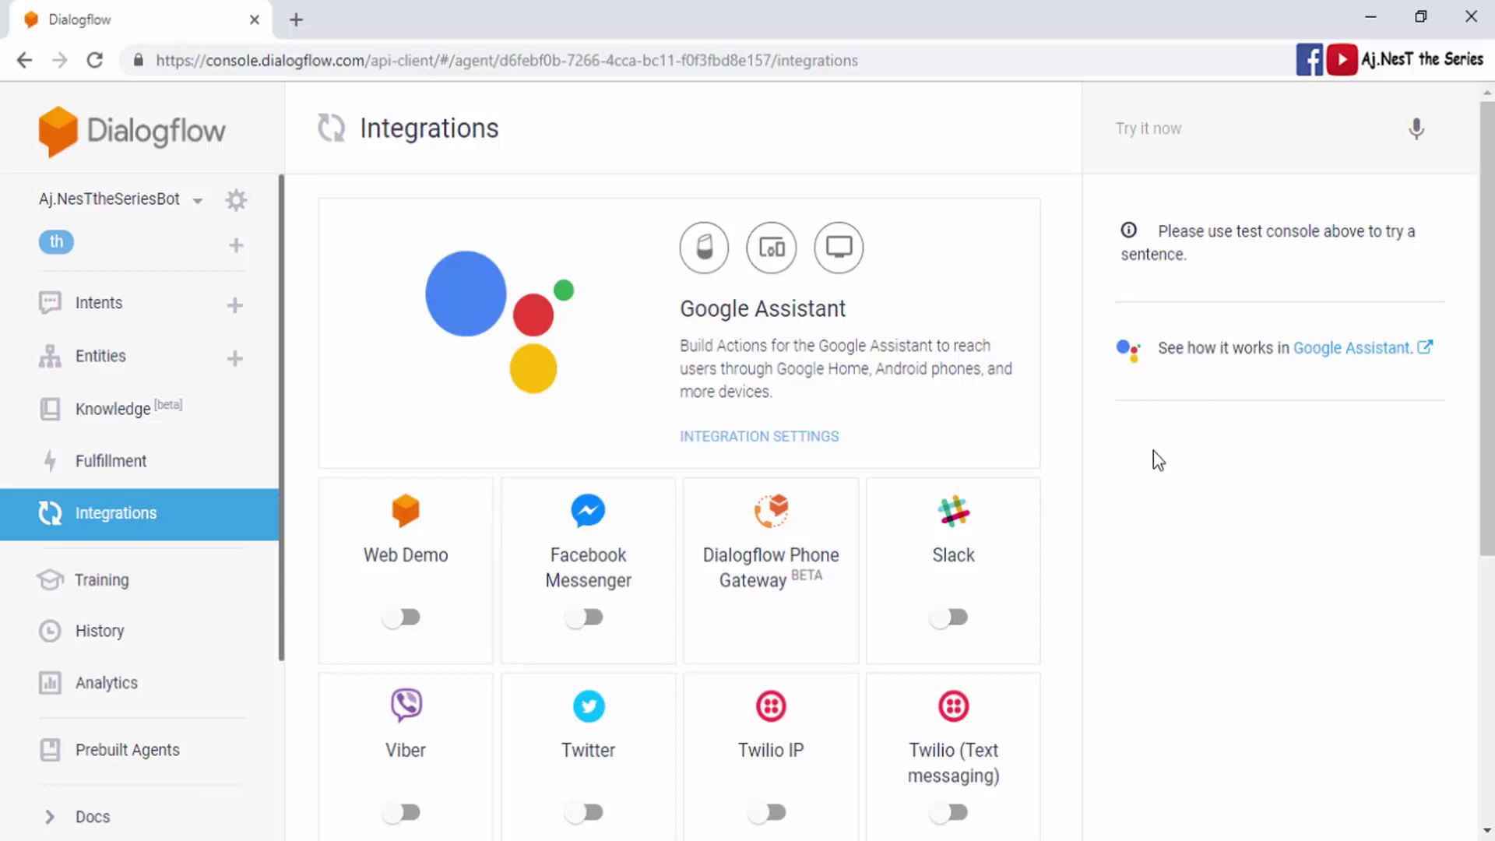
pyautogui.scroll(-2, 1152, 460)
pyautogui.scroll(2, 1067, 434)
pyautogui.scroll(-2, 1100, 517)
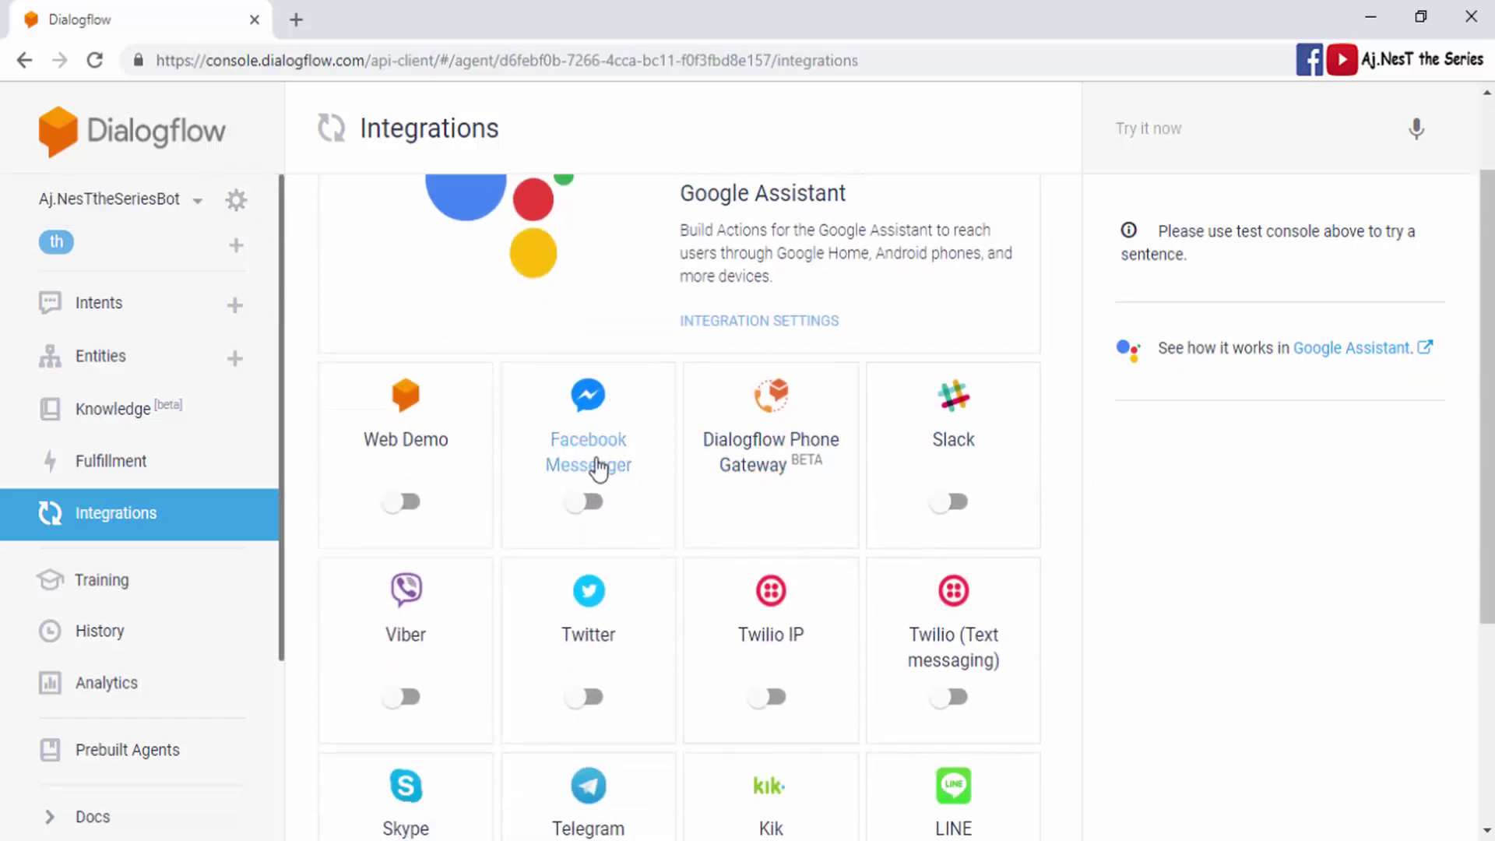
pyautogui.scroll(-4, 598, 469)
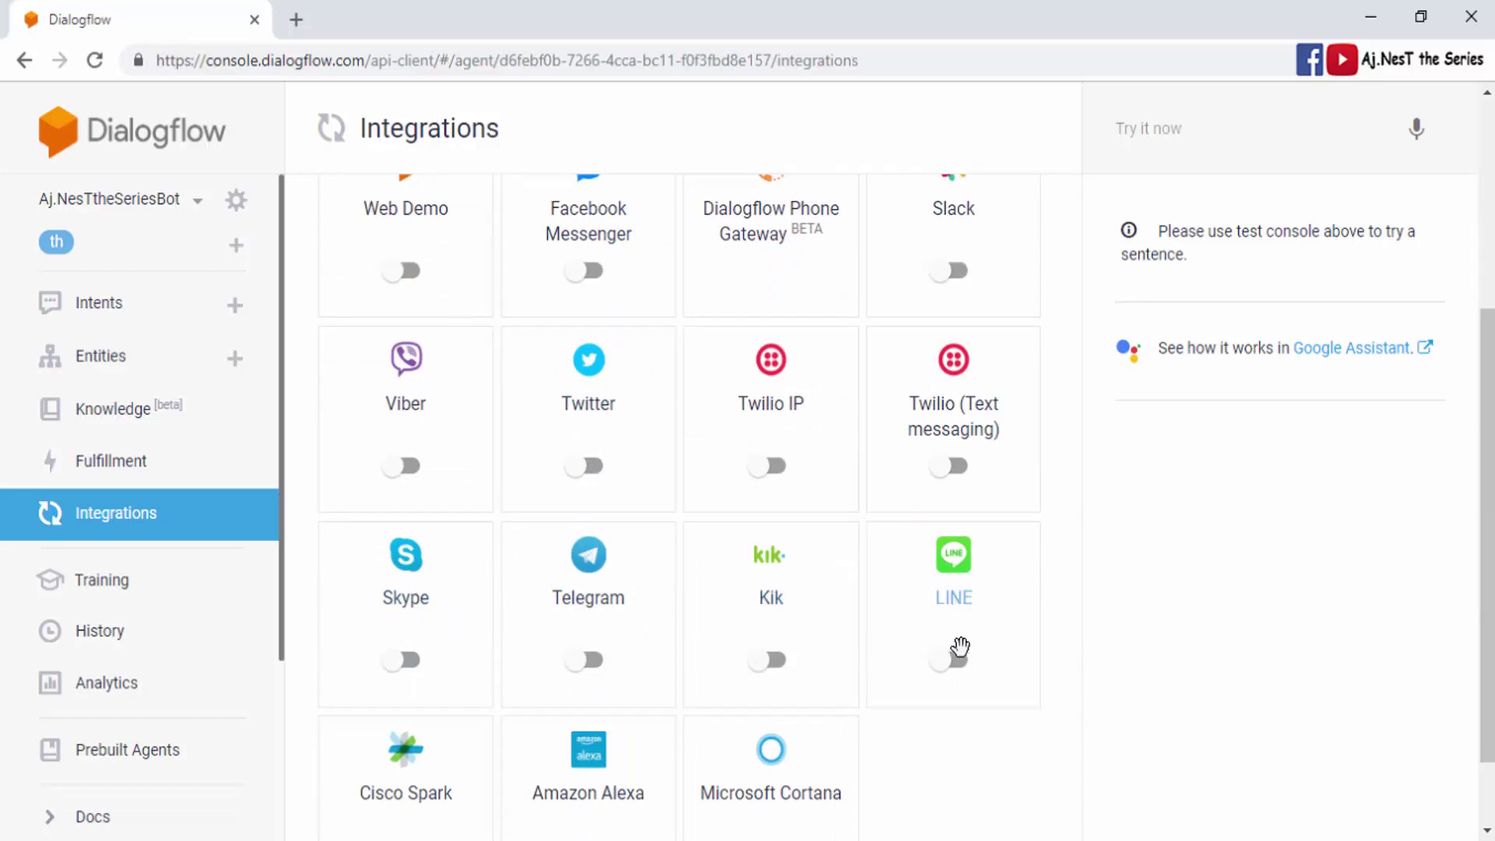
pyautogui.scroll(-1, 966, 656)
pyautogui.scroll(5, 1111, 651)
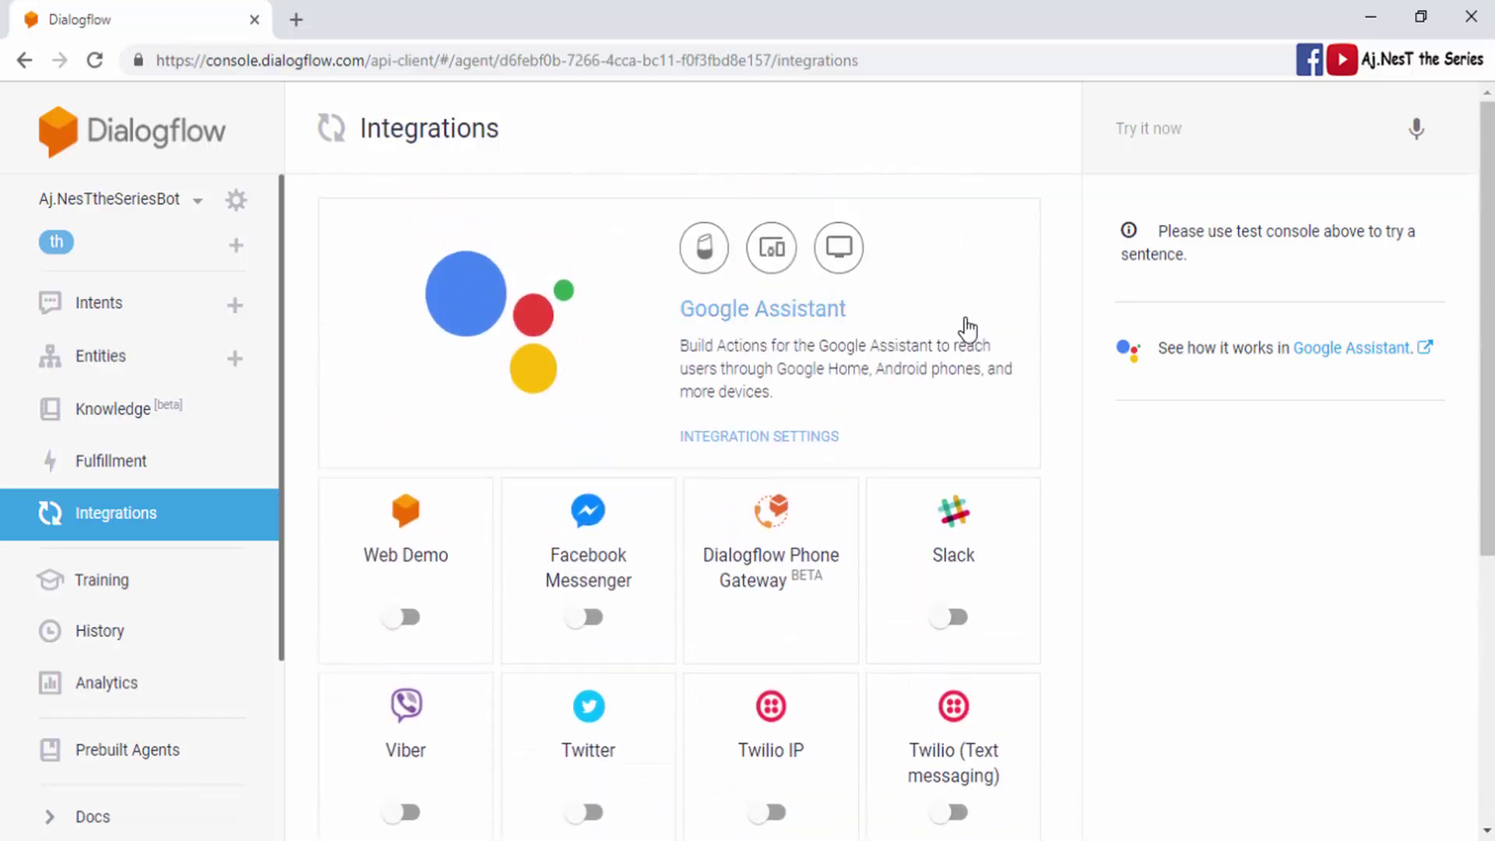
pyautogui.scroll(-5, 968, 331)
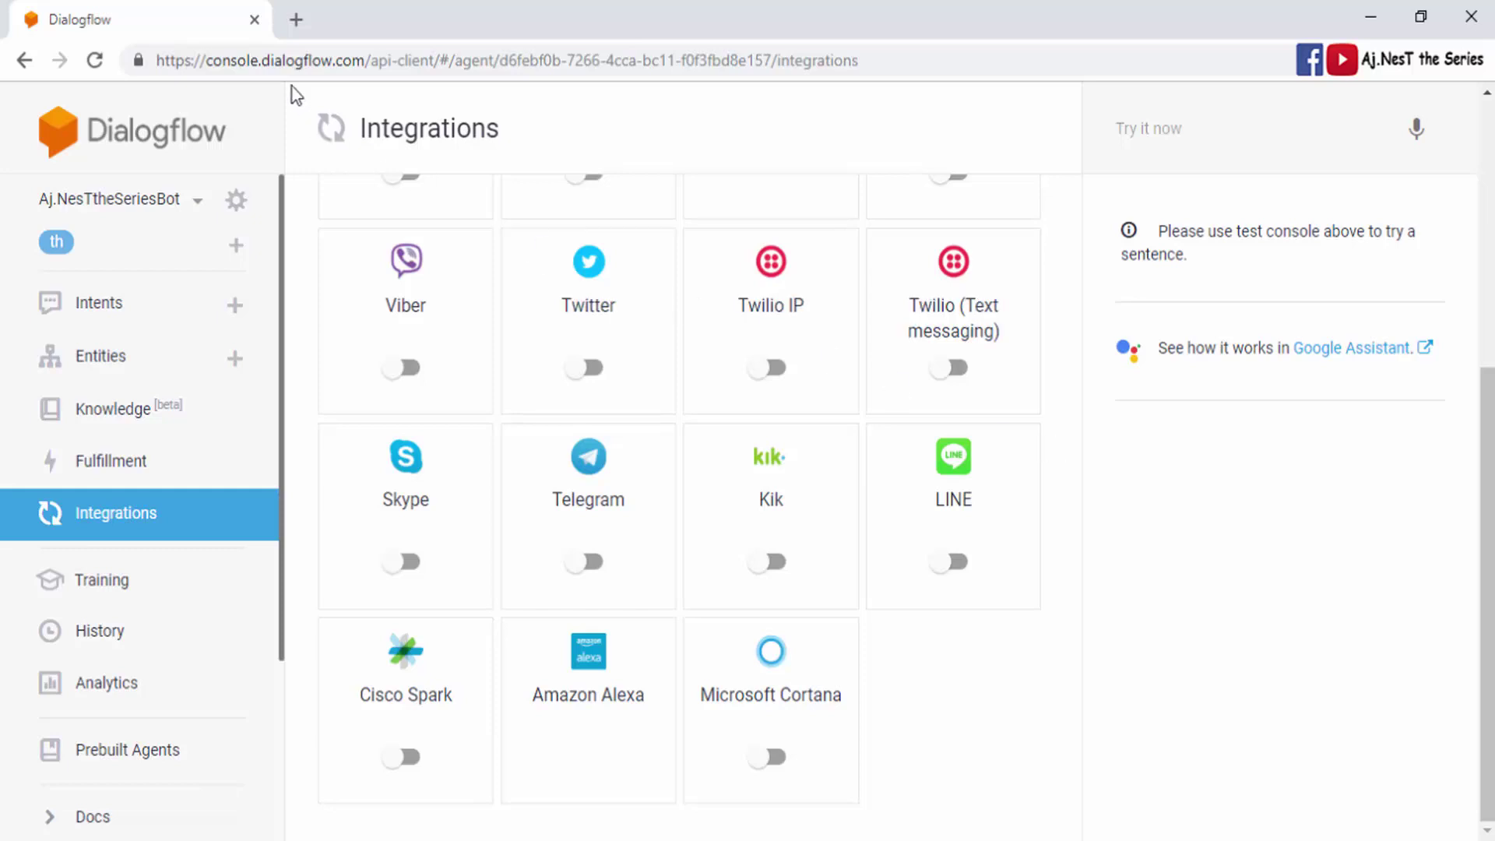
# Open the LINE Developers site at developers.line.me in a new browser tab.
pyautogui.click(296, 20)
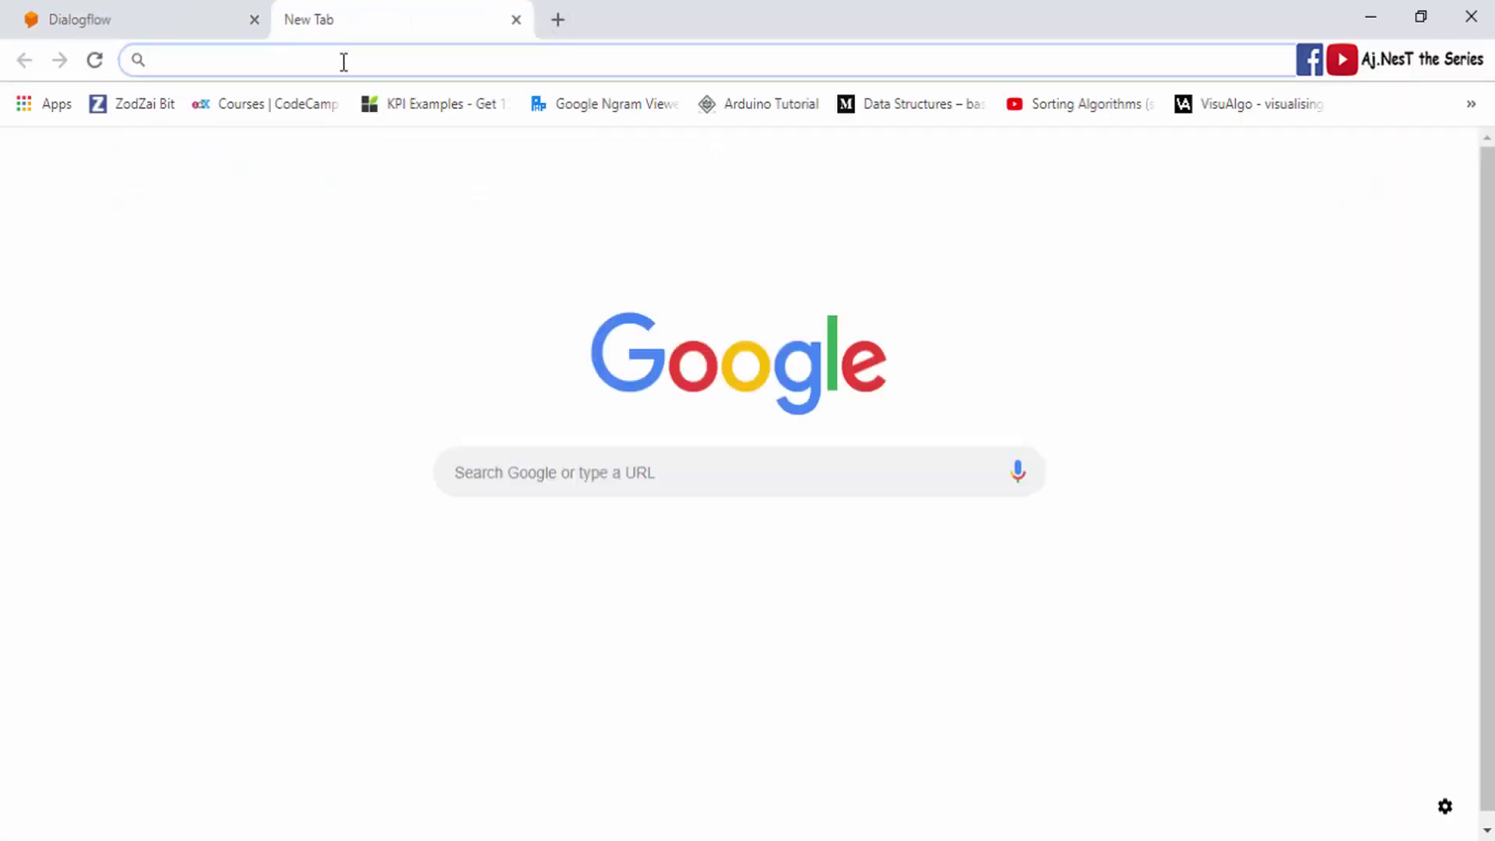
pyautogui.write('d')
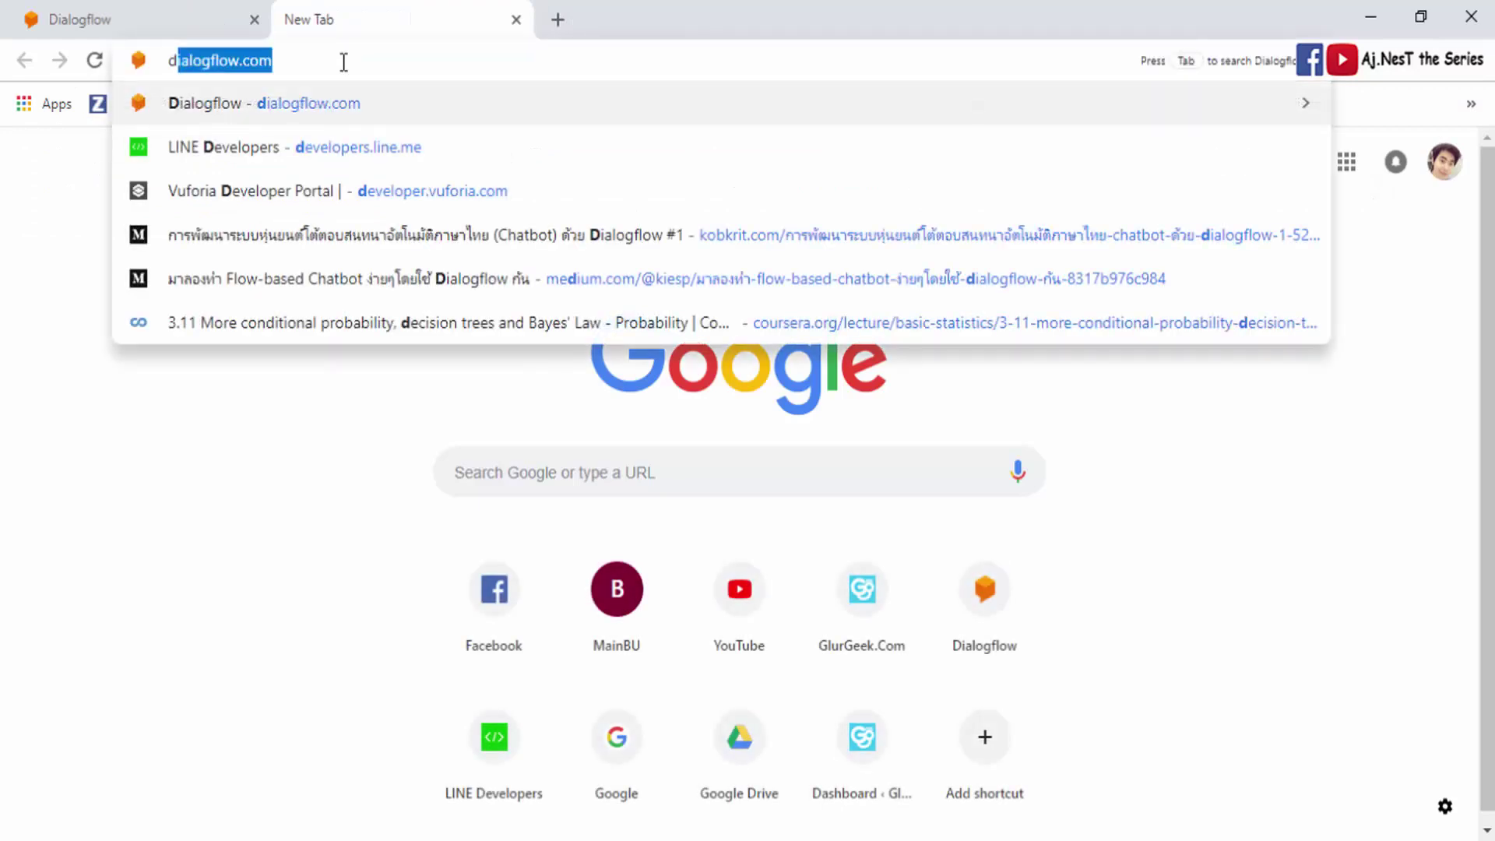
pyautogui.write('eveloper')
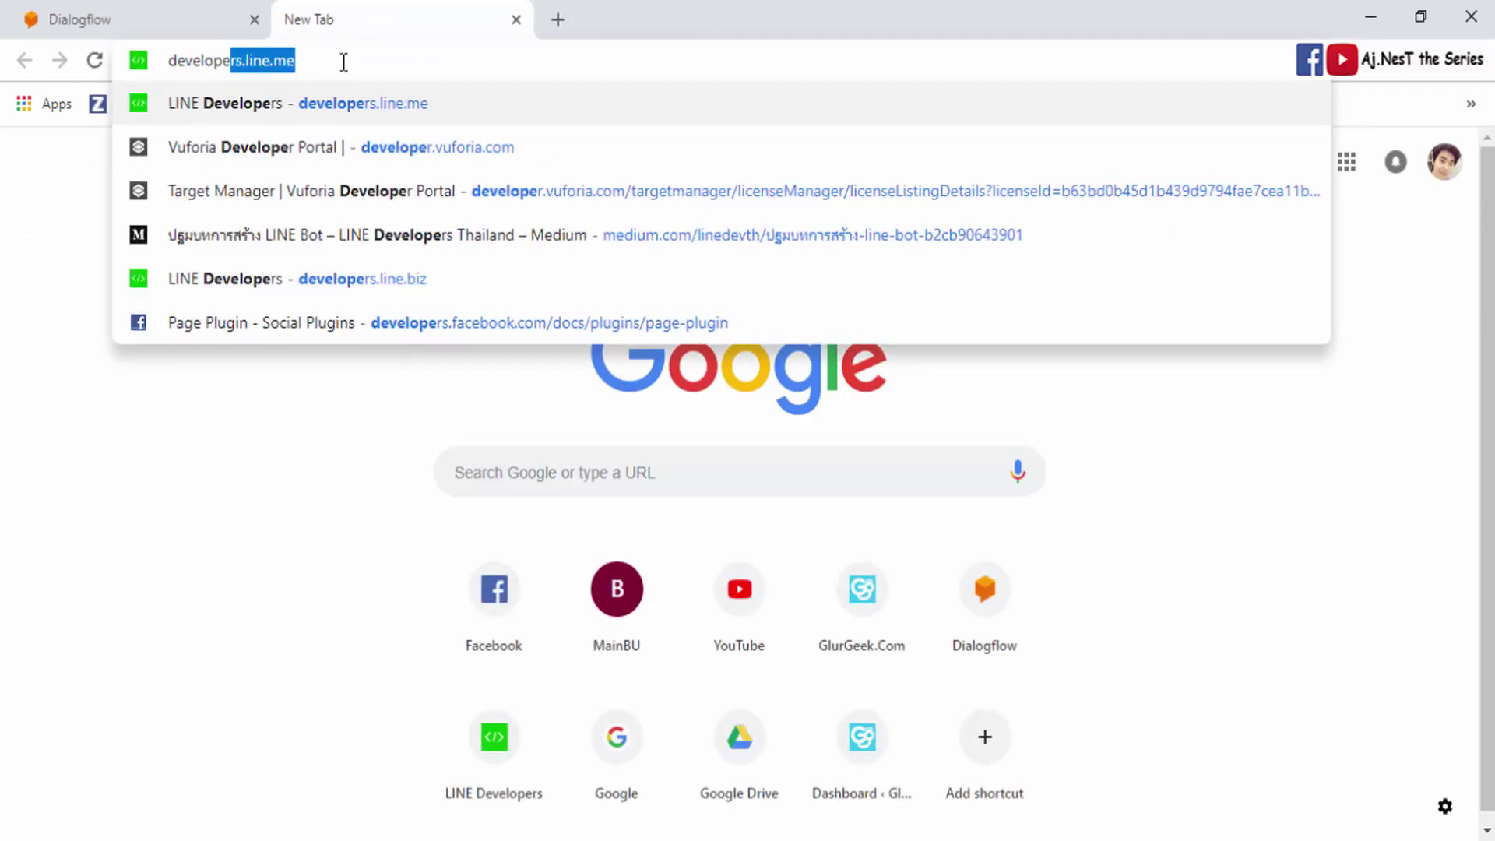
pyautogui.write('s.line.')
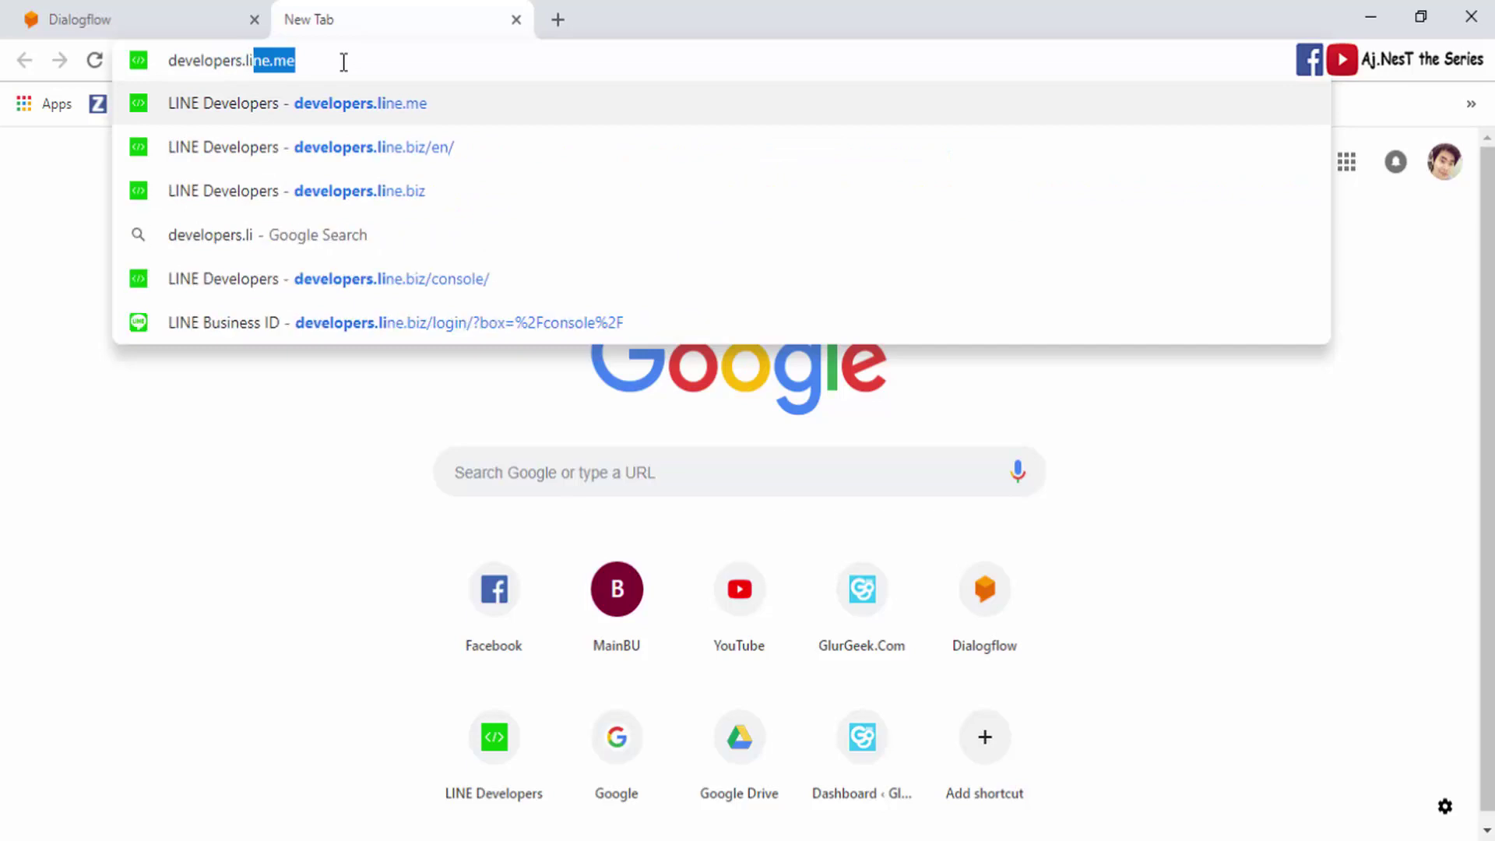
pyautogui.write('me')
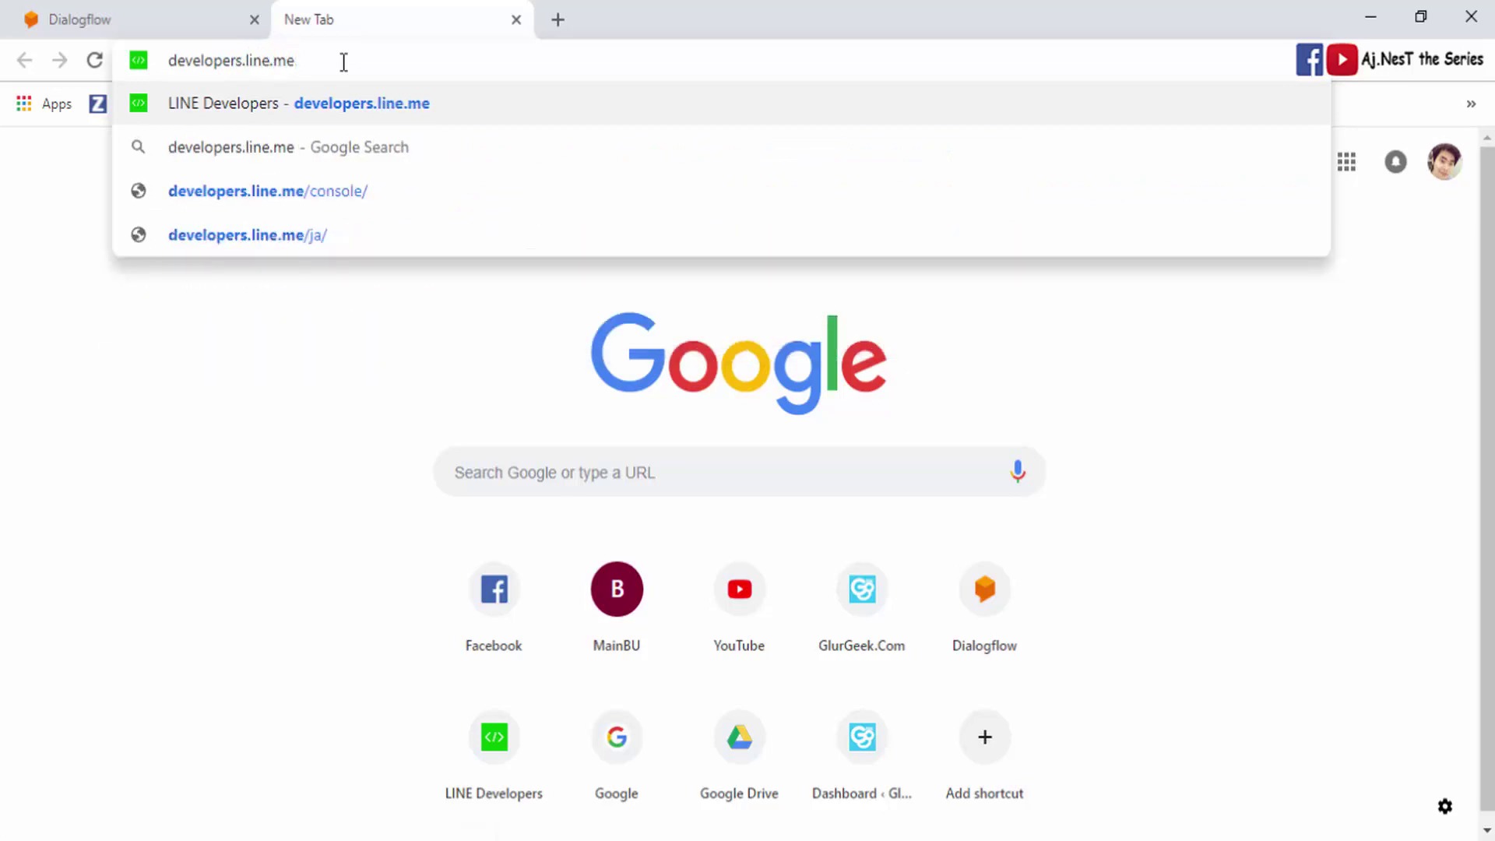
pyautogui.press('Return')
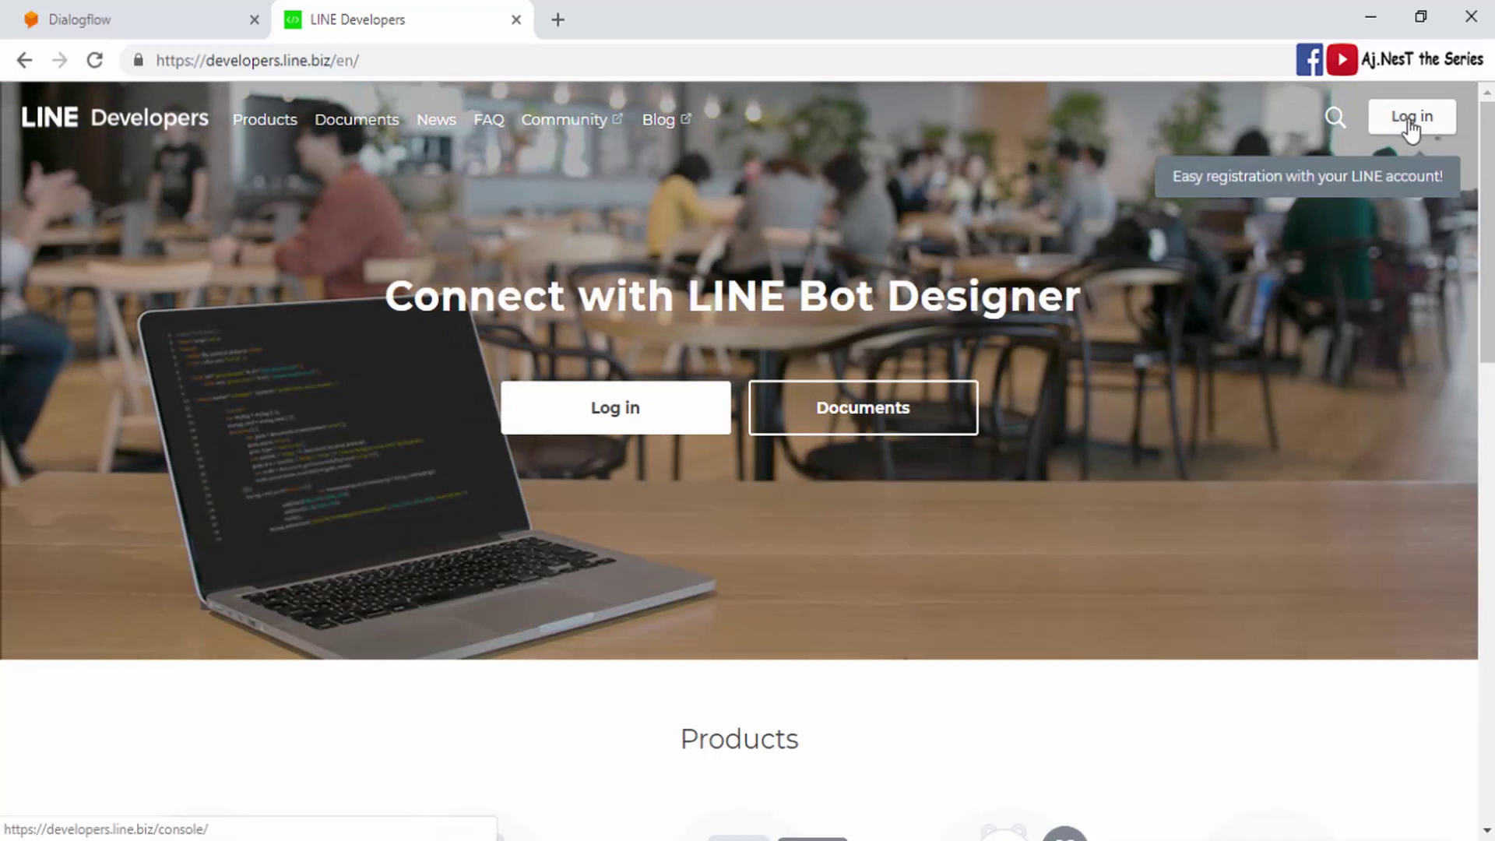
# Log in to the LINE Developers console with the remembered LINE account.
pyautogui.click(1409, 125)
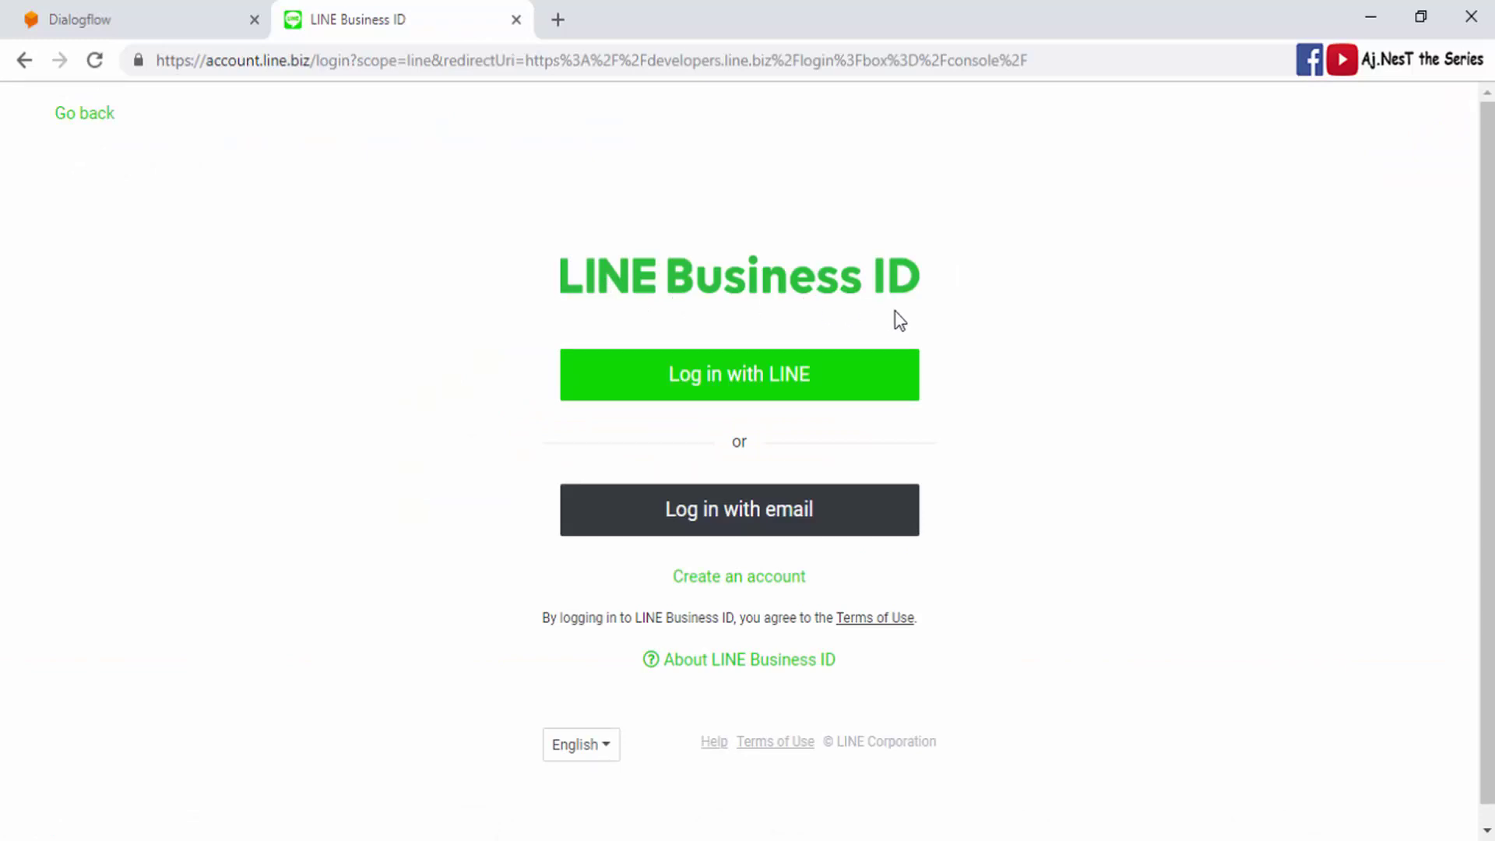
pyautogui.click(728, 382)
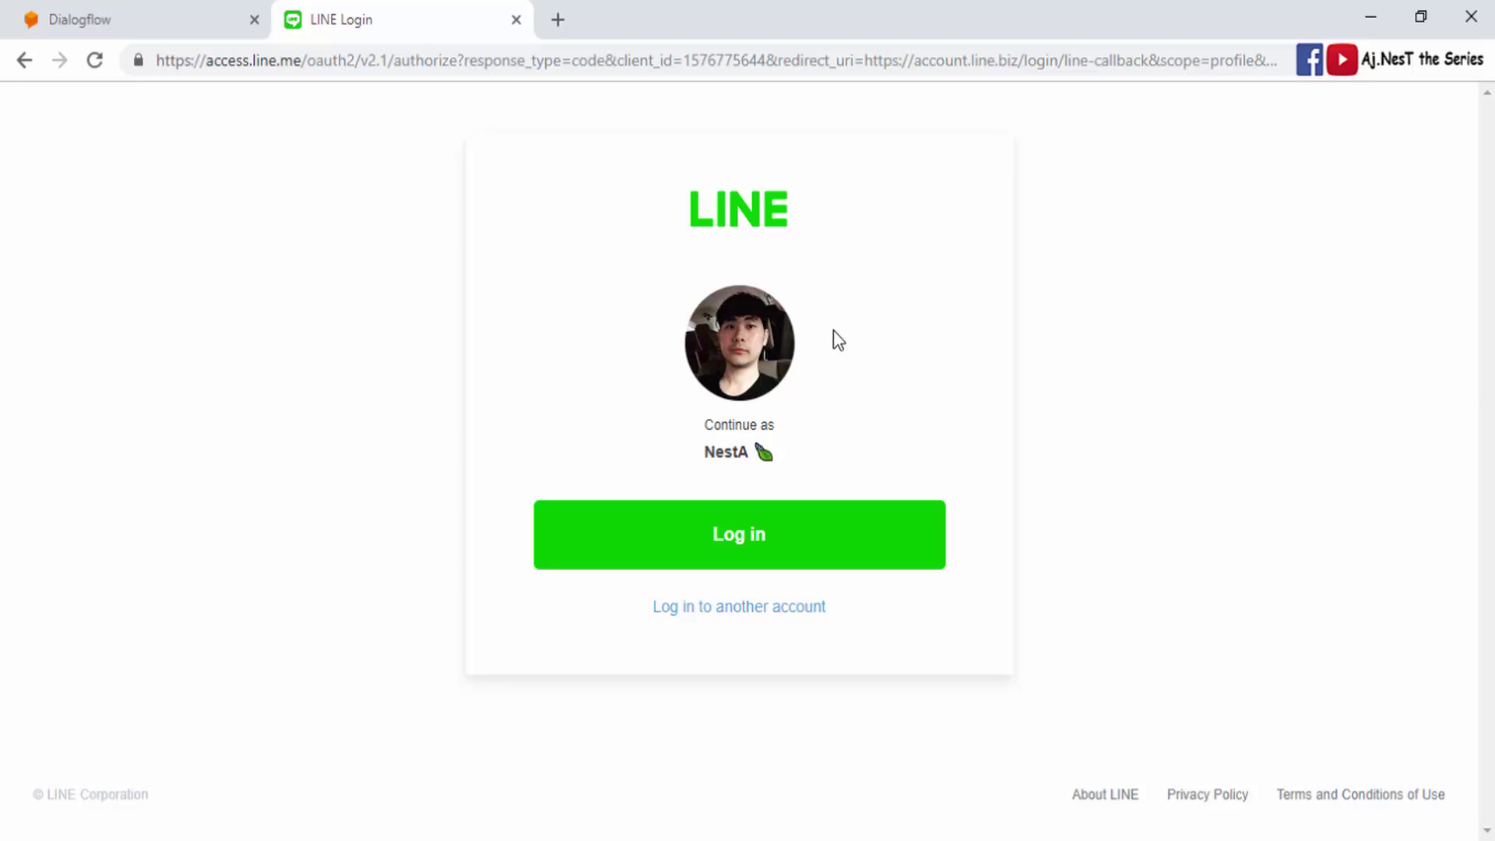
pyautogui.click(728, 534)
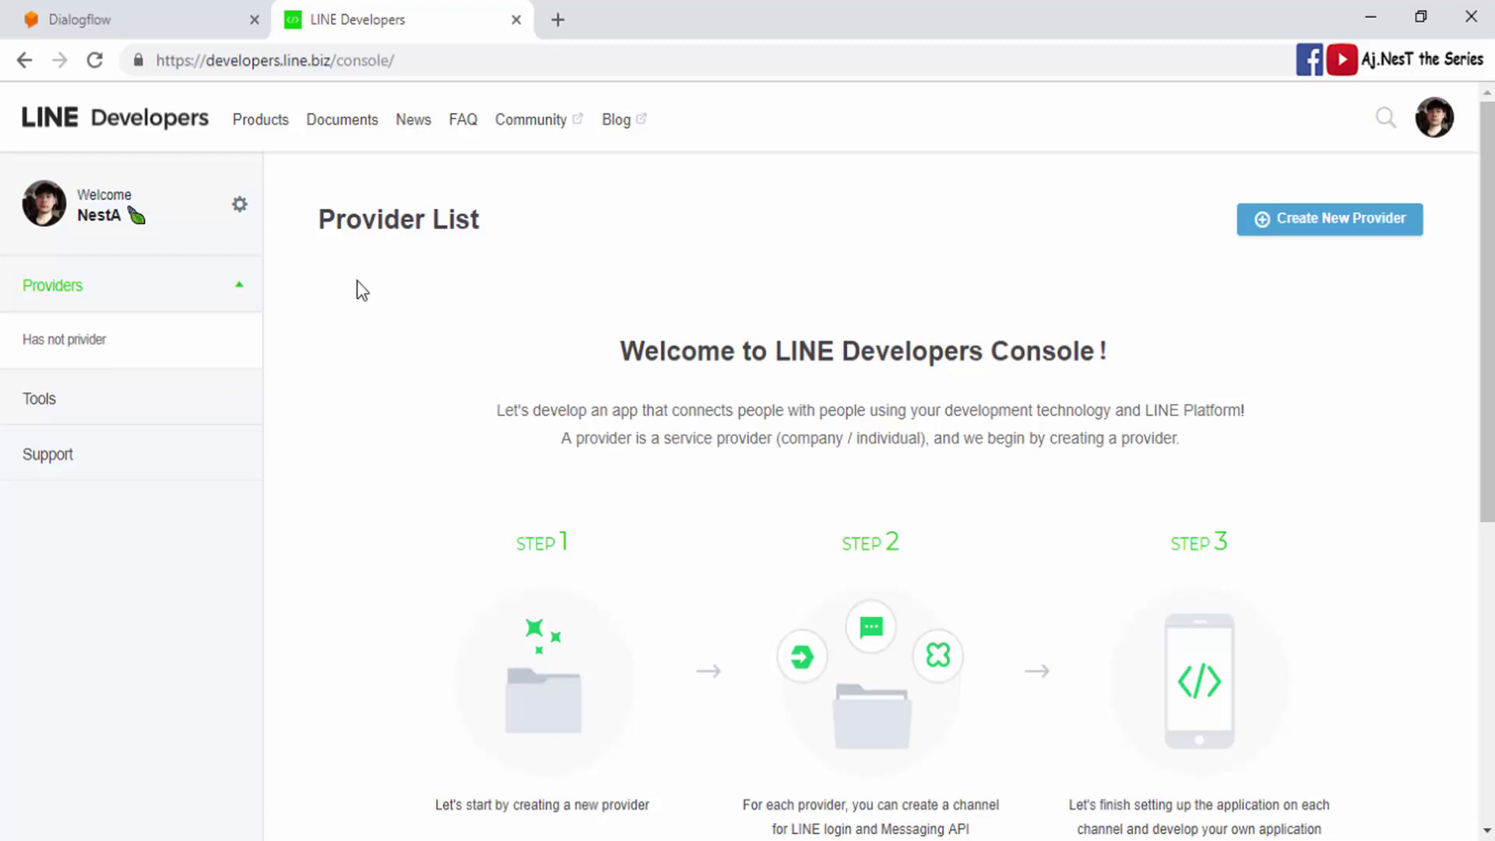
# Create a new provider named "Aj. NesT the Series".
pyautogui.scroll(-7, 768, 568)
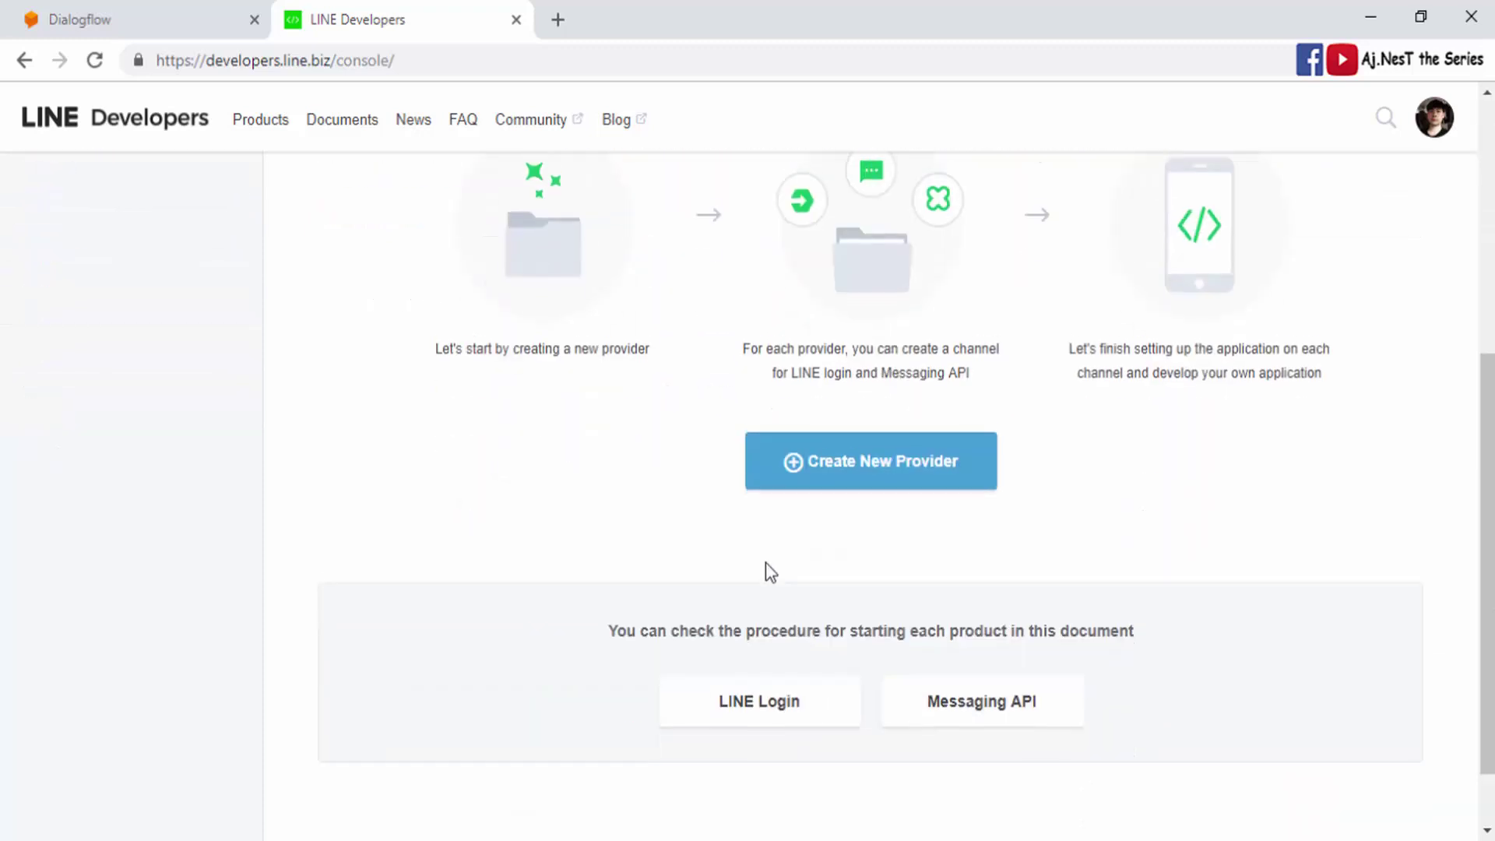
pyautogui.scroll(7, 714, 627)
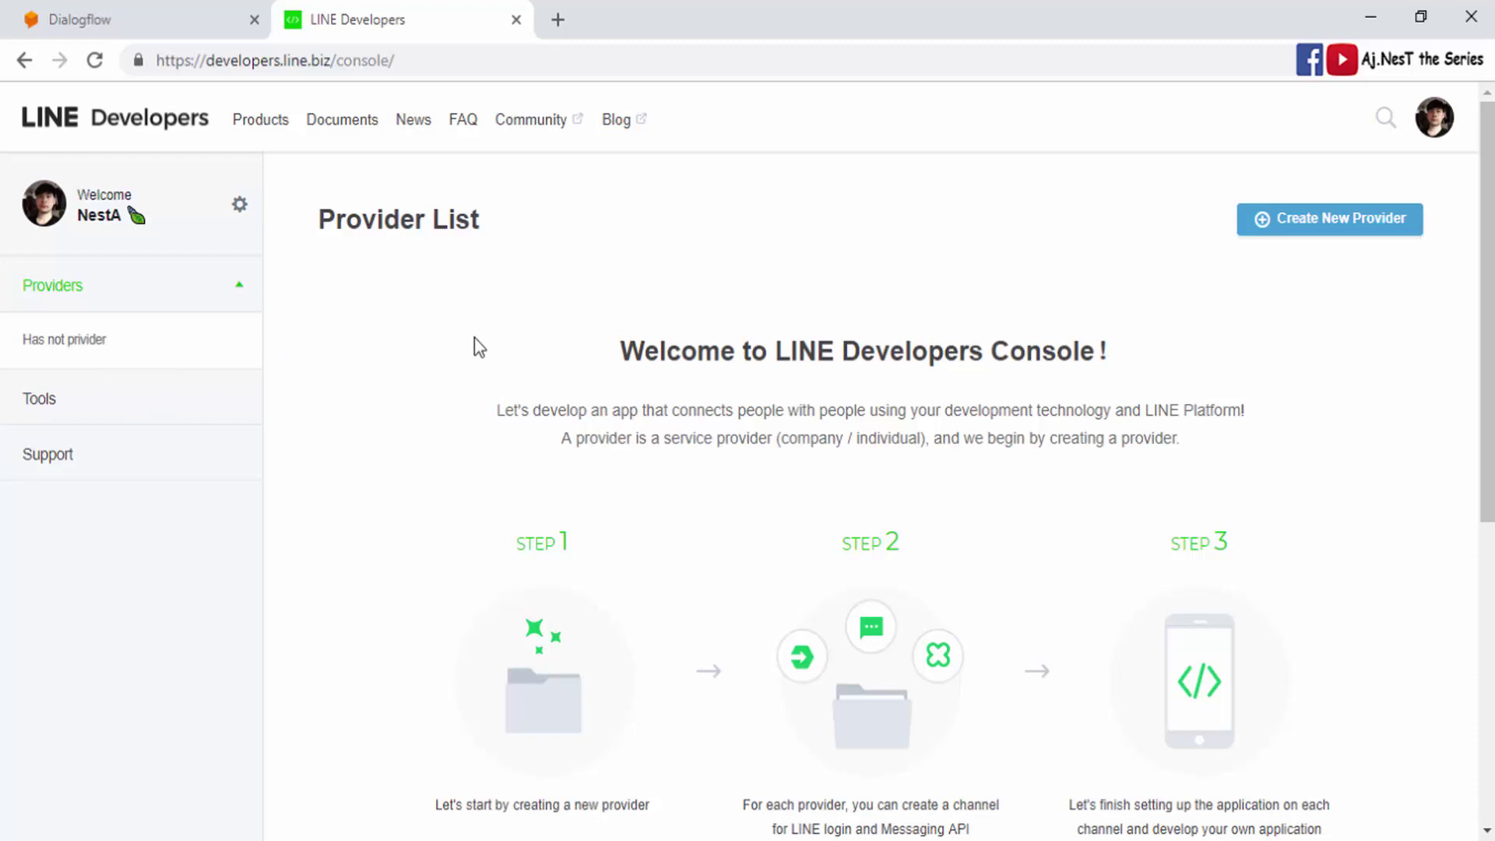
pyautogui.click(1296, 228)
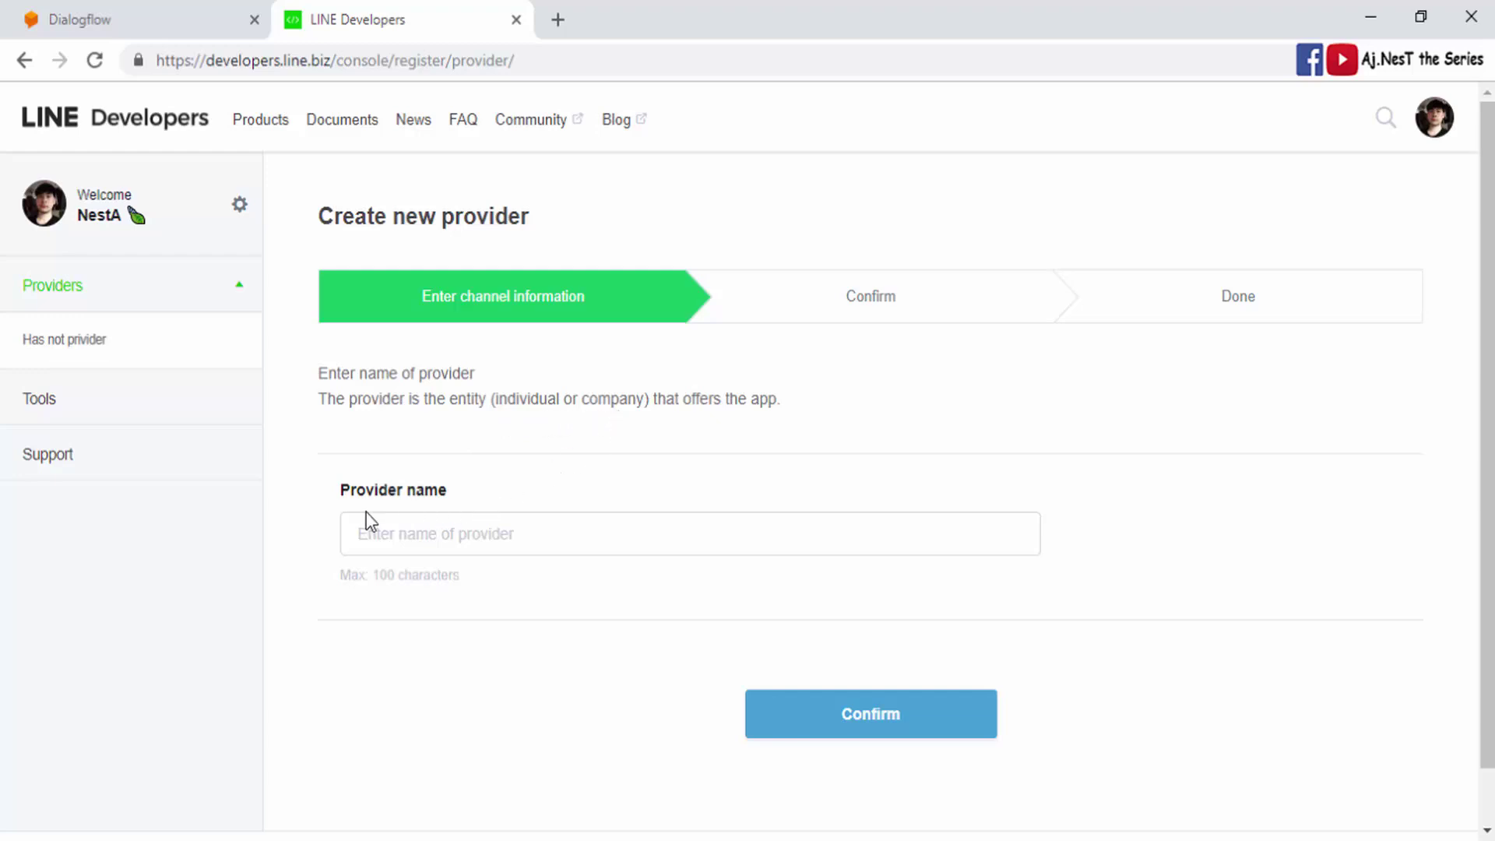
pyautogui.click(470, 537)
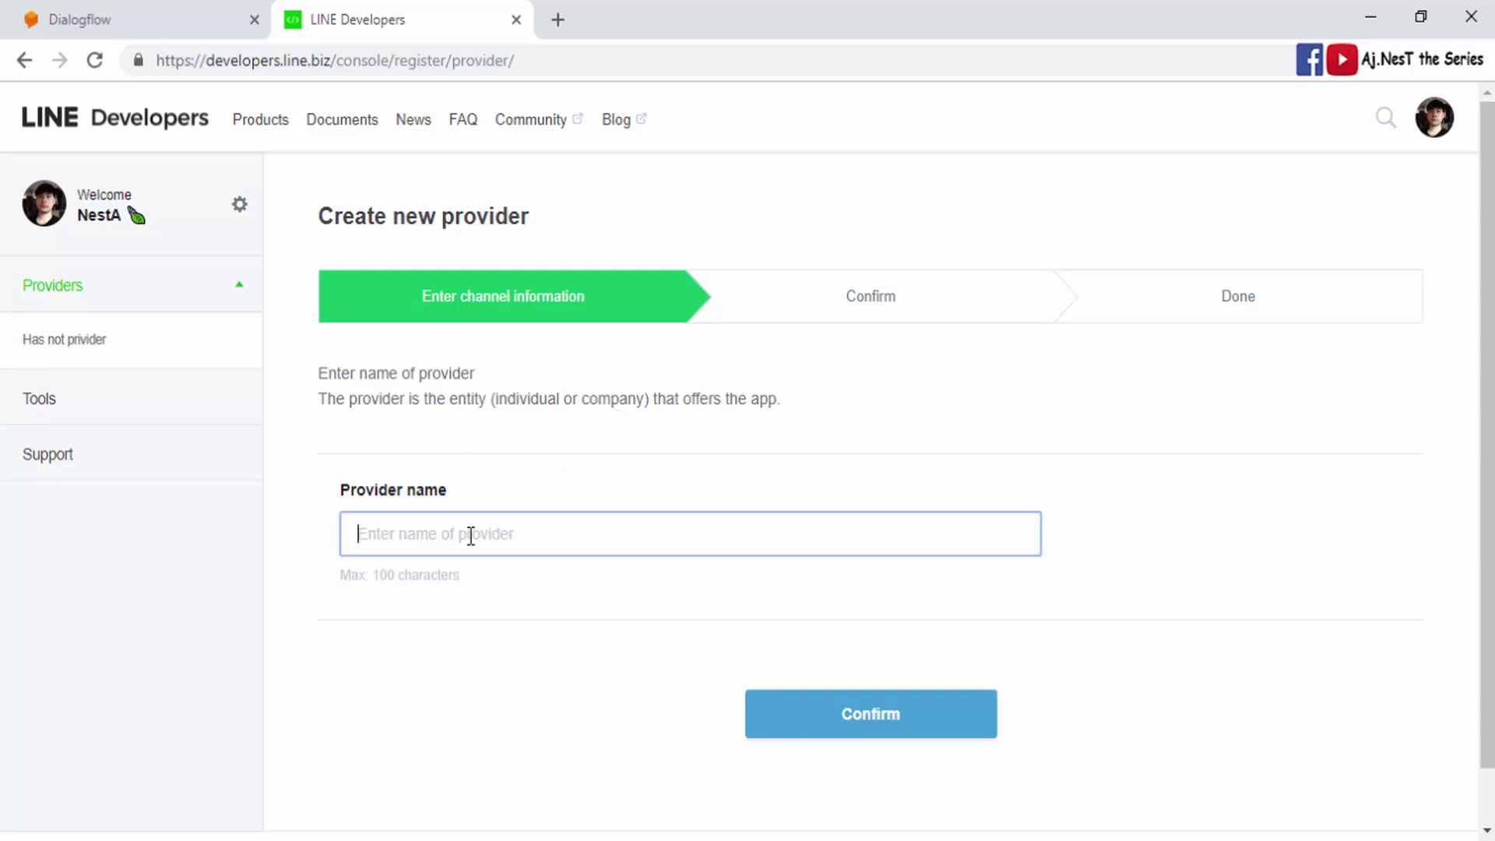
pyautogui.write('Aj')
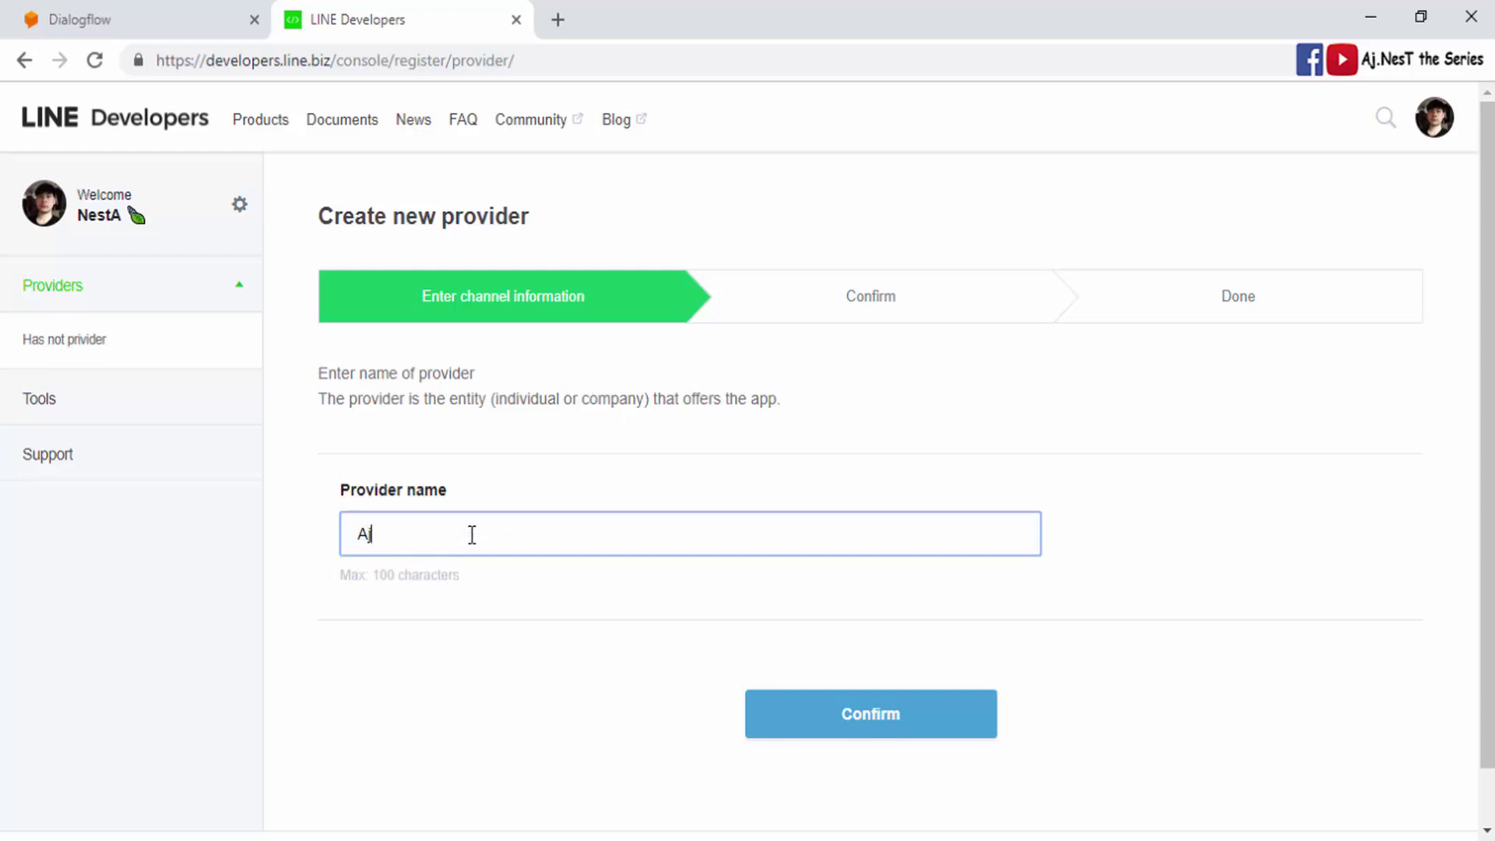
pyautogui.write('. NesT the Series')
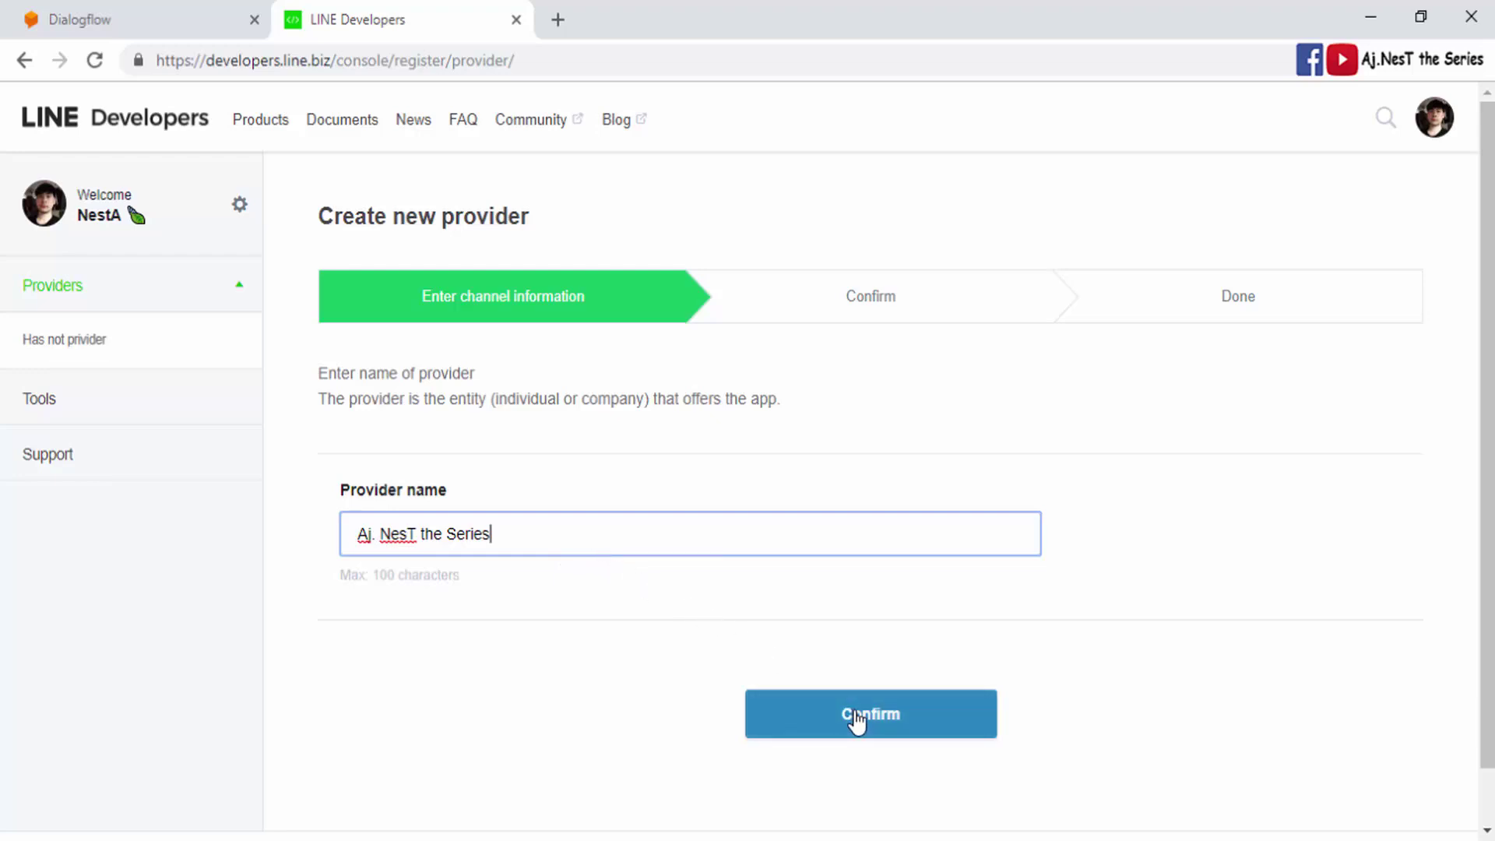
pyautogui.click(857, 720)
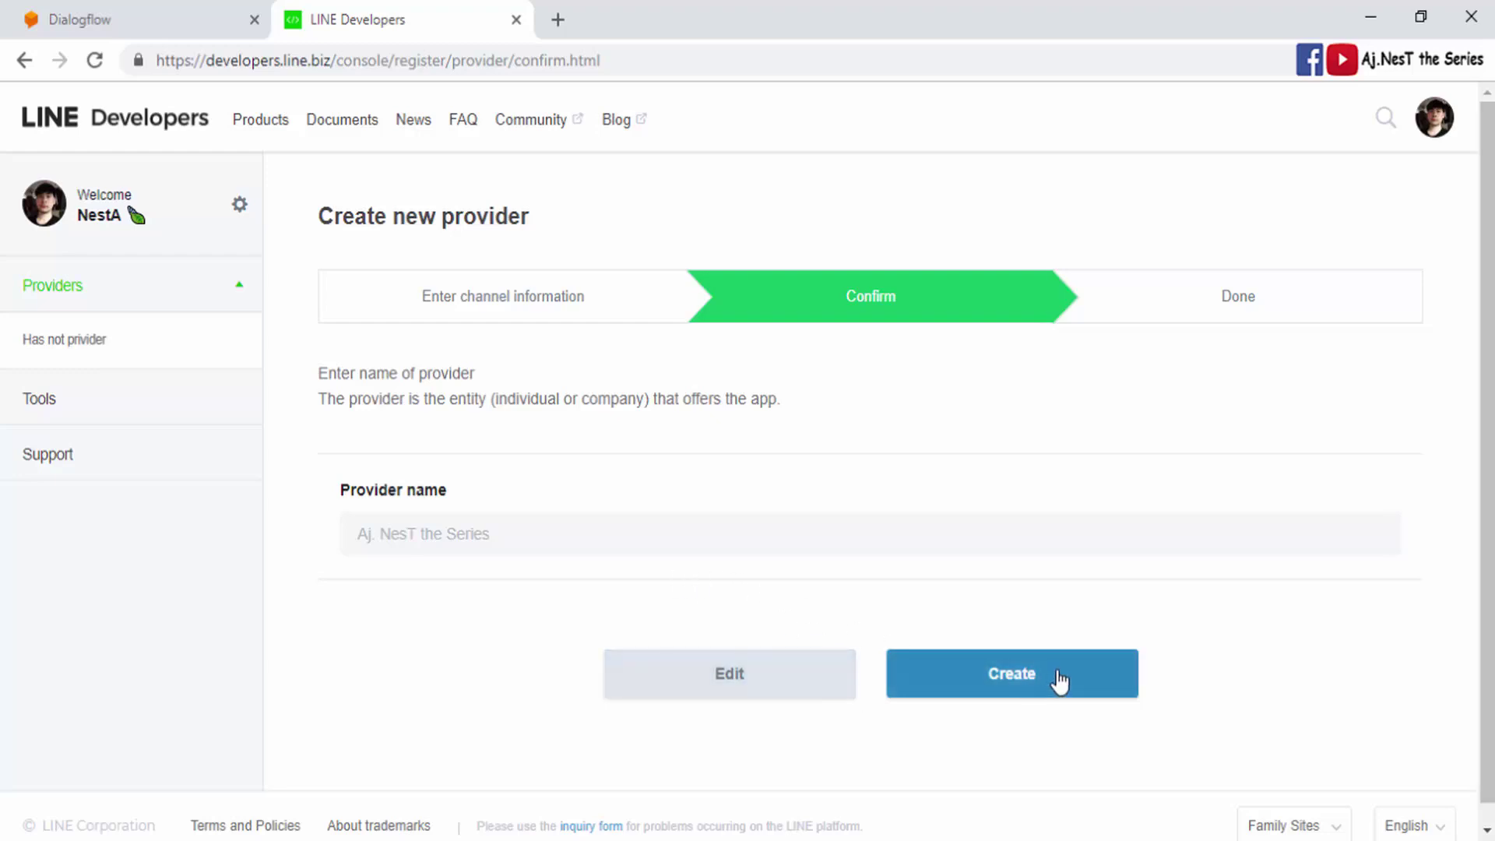
pyautogui.click(1058, 681)
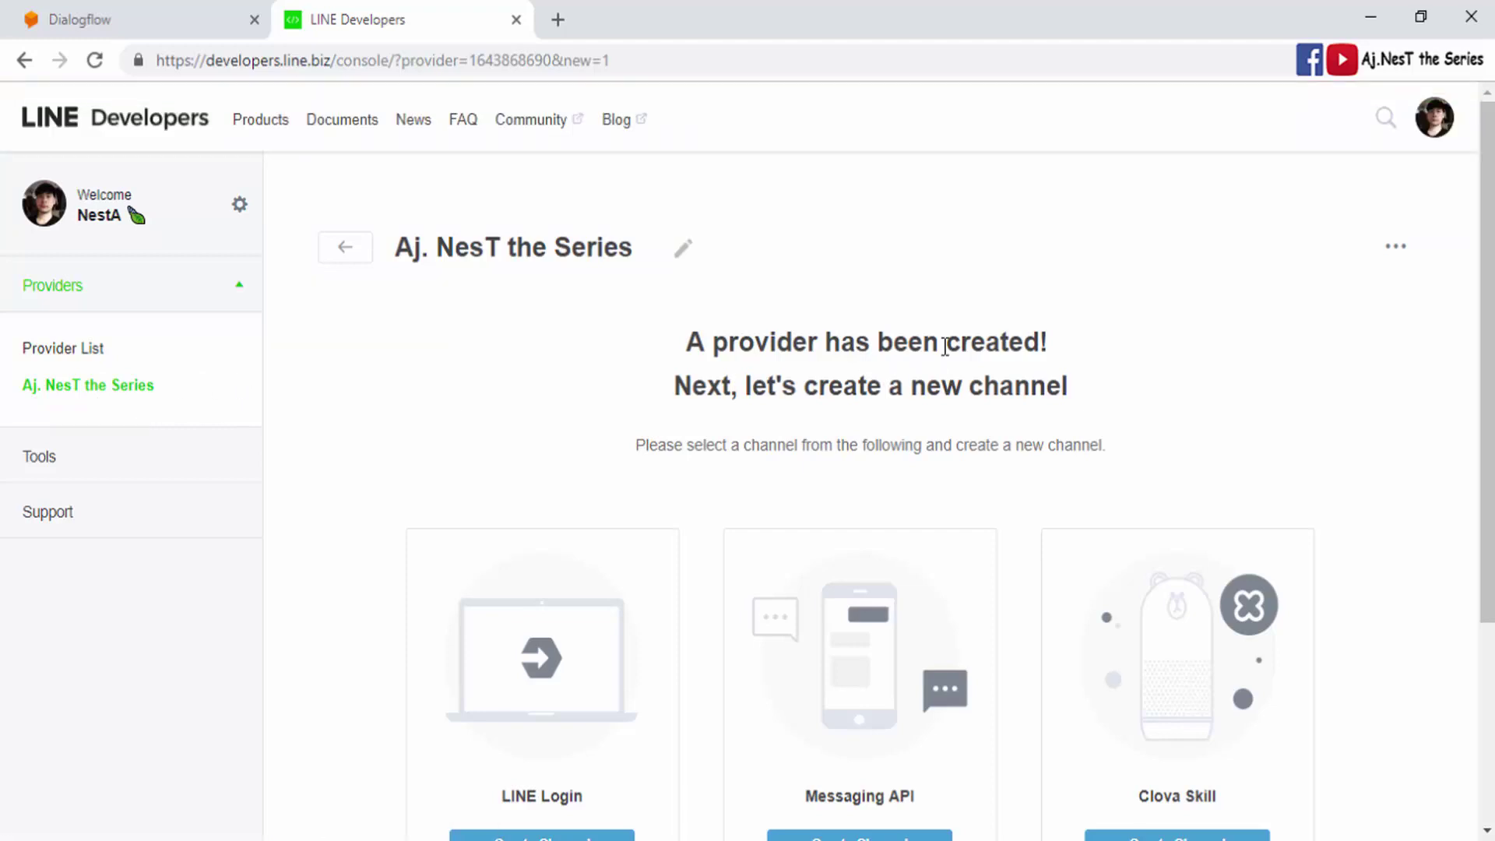
# Start a Messaging API channel for the new provider and set its app icon to the "photo" image from E:\Aj. NesT The Series.
pyautogui.scroll(-2, 944, 347)
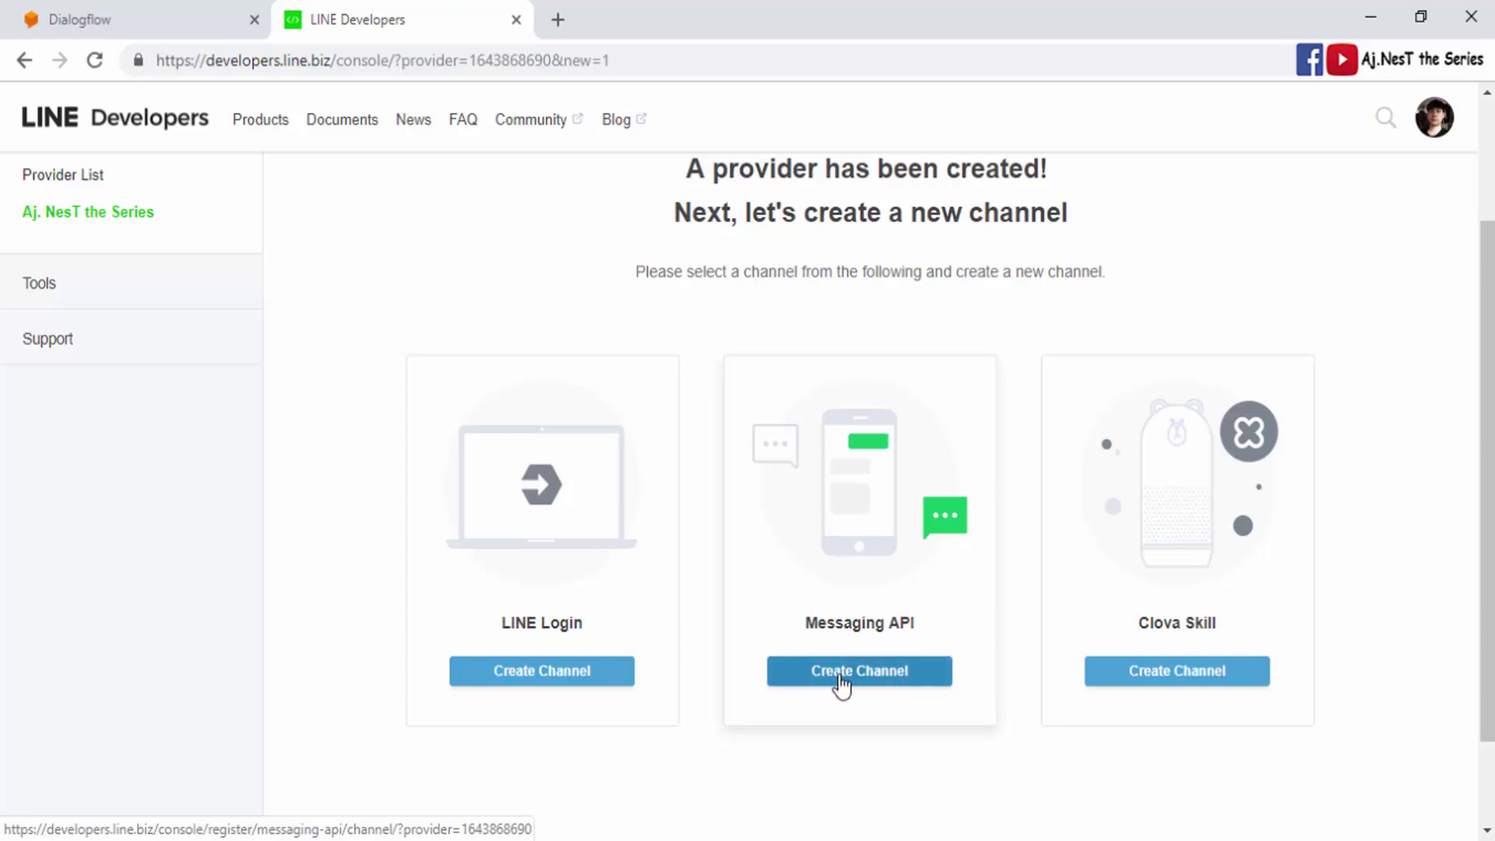
pyautogui.click(835, 676)
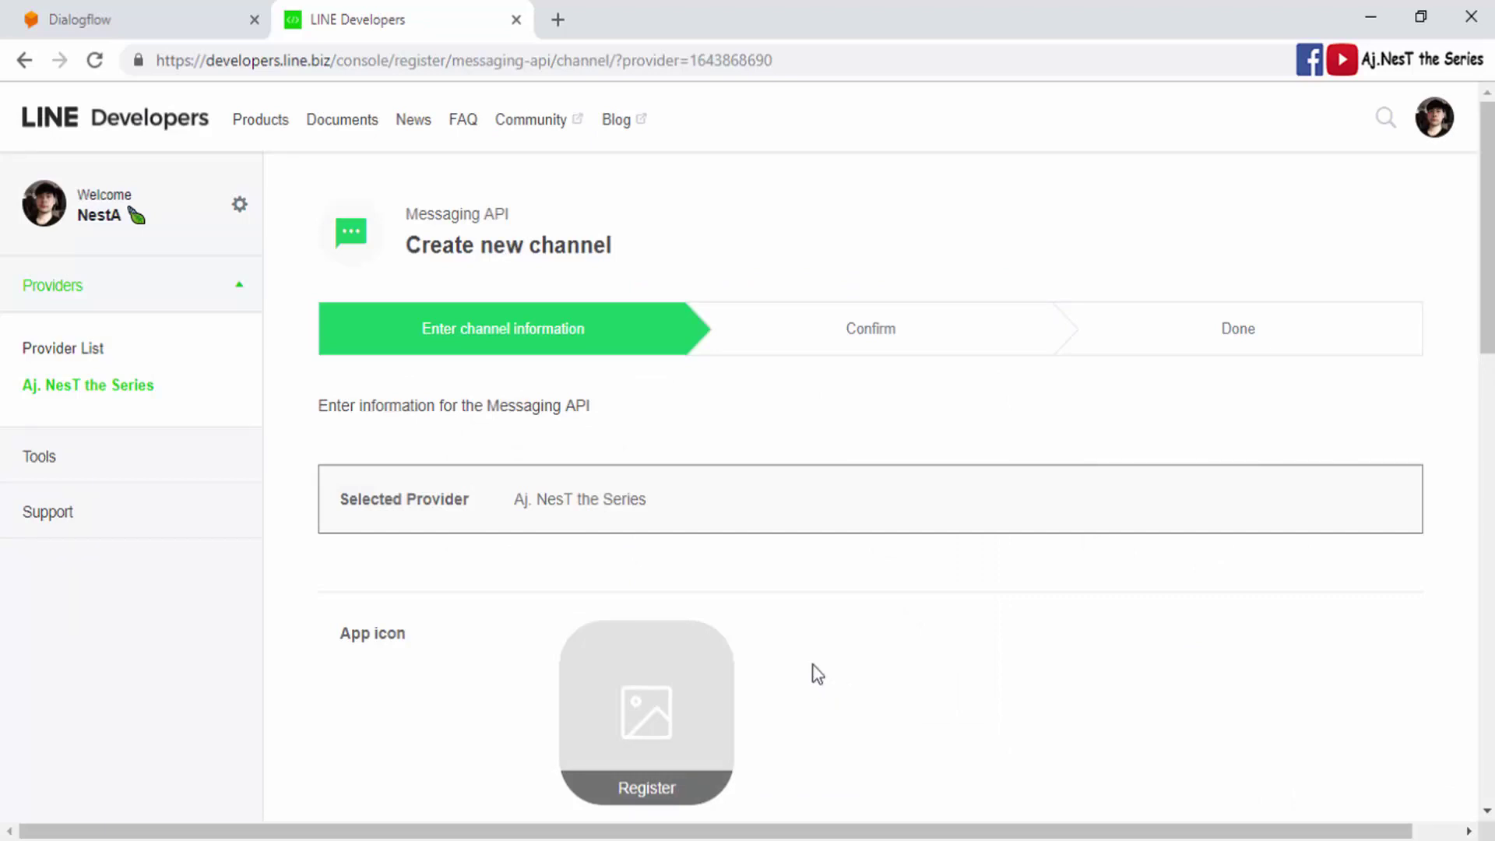
pyautogui.scroll(-3, 405, 658)
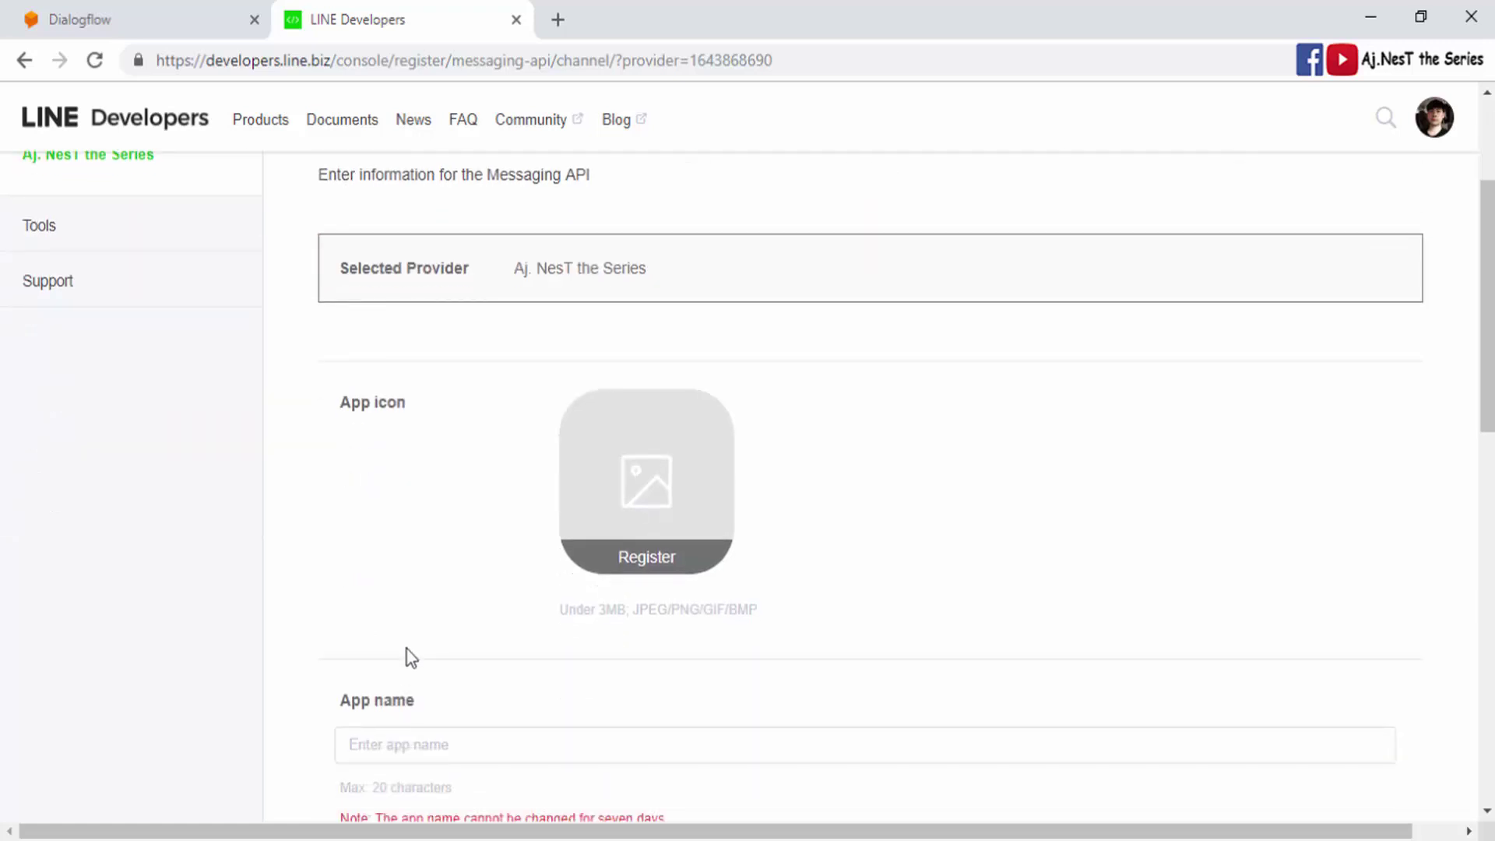
pyautogui.scroll(-1, 409, 630)
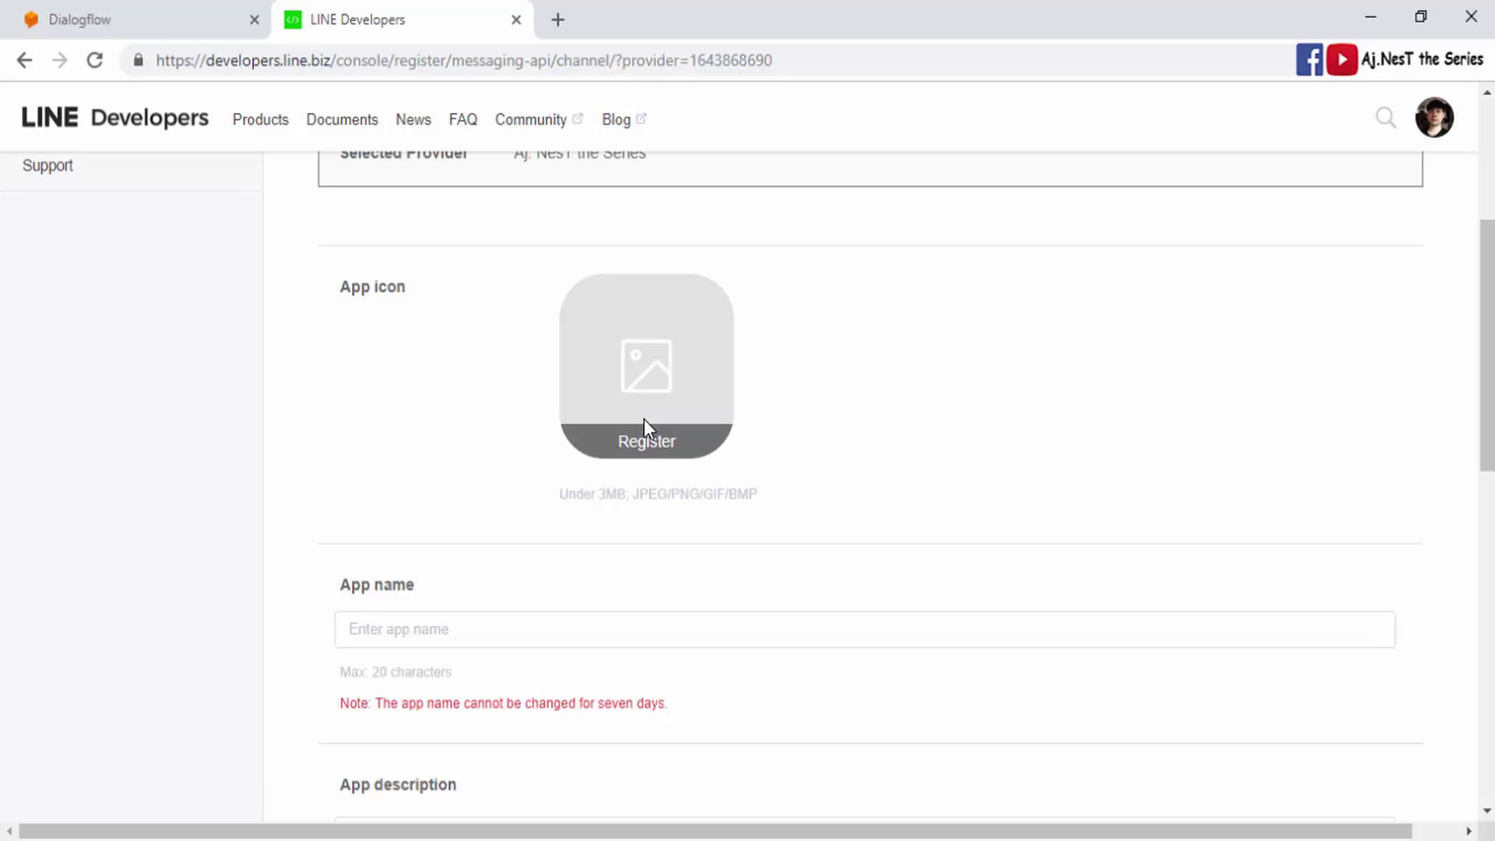
pyautogui.scroll(1, 643, 420)
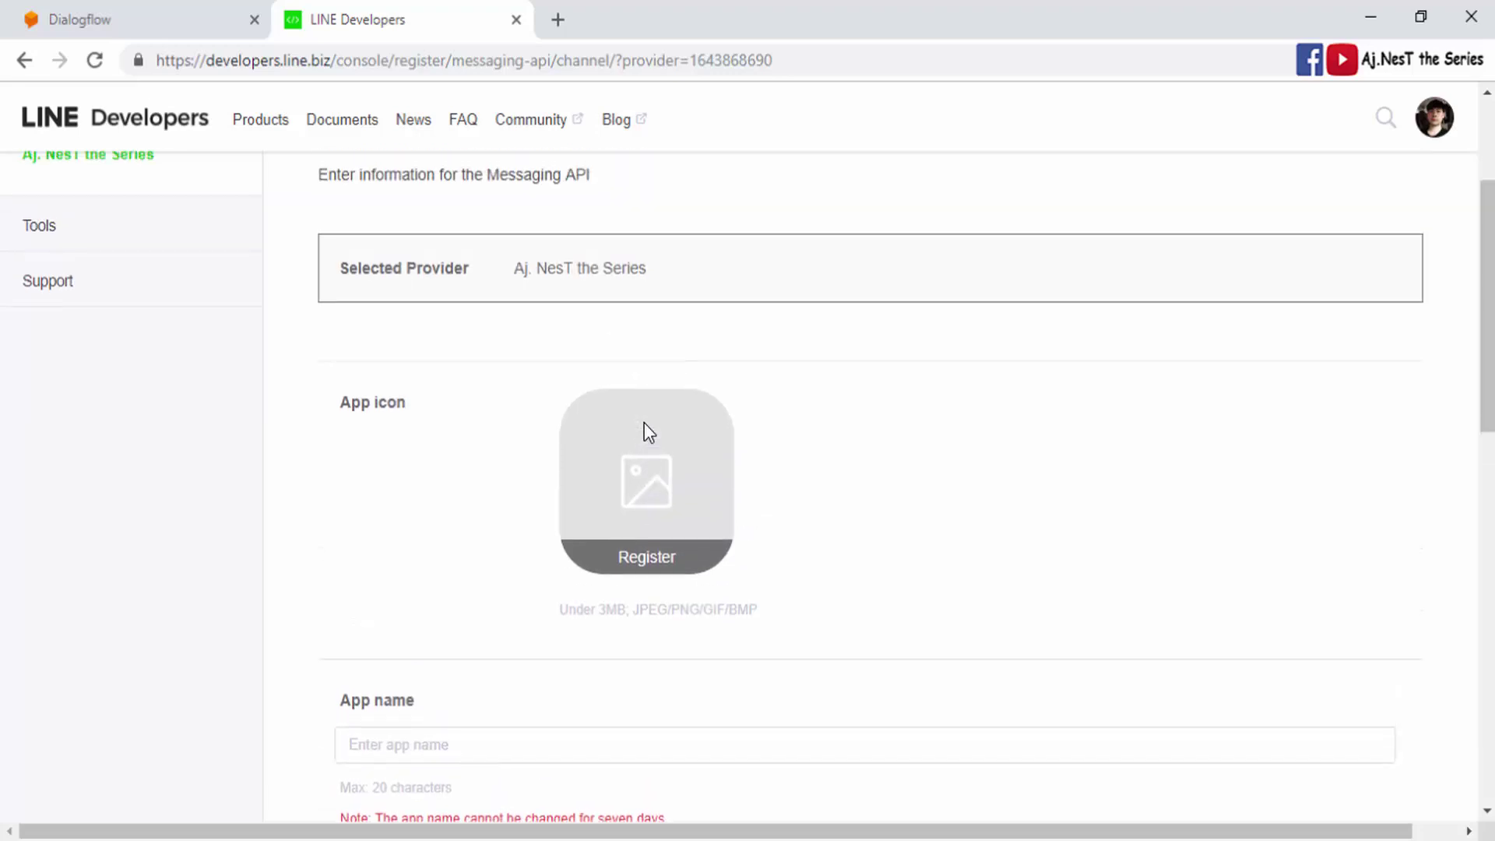
pyautogui.click(643, 545)
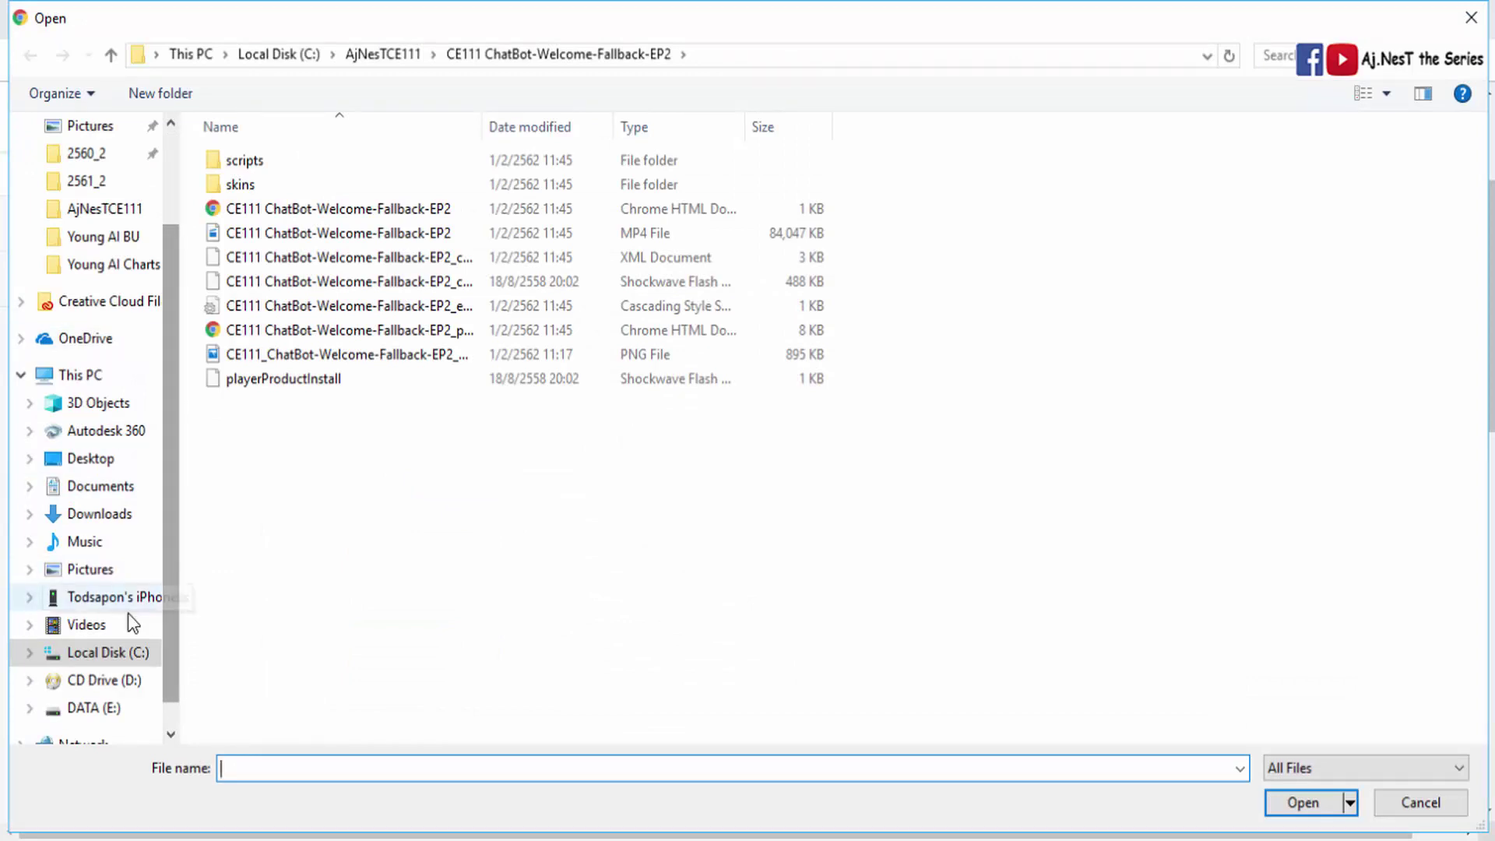
pyautogui.click(59, 710)
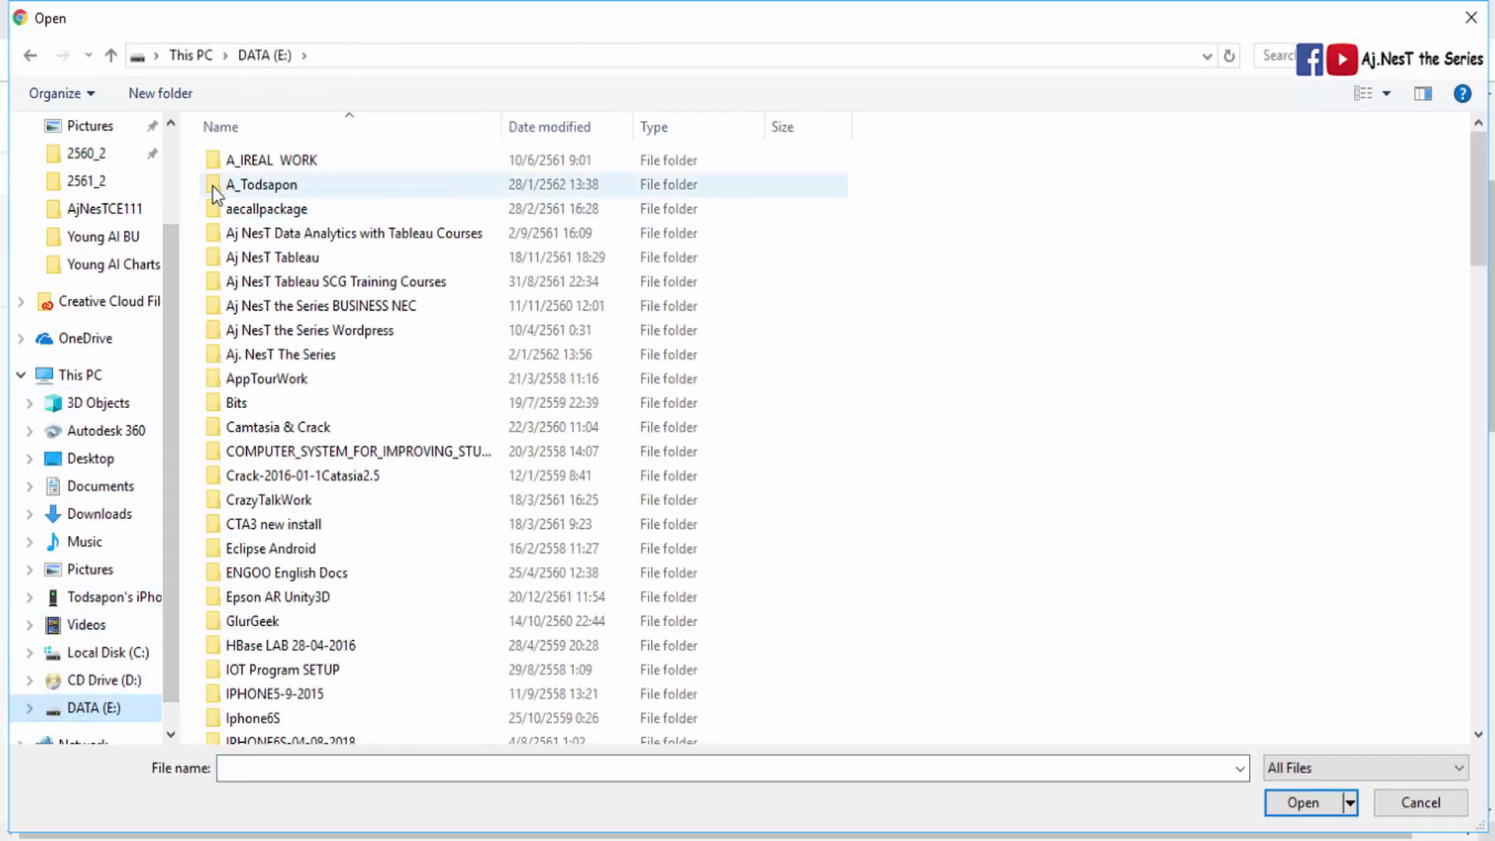
pyautogui.doubleClick(280, 354)
pyautogui.scroll(-4, 786, 342)
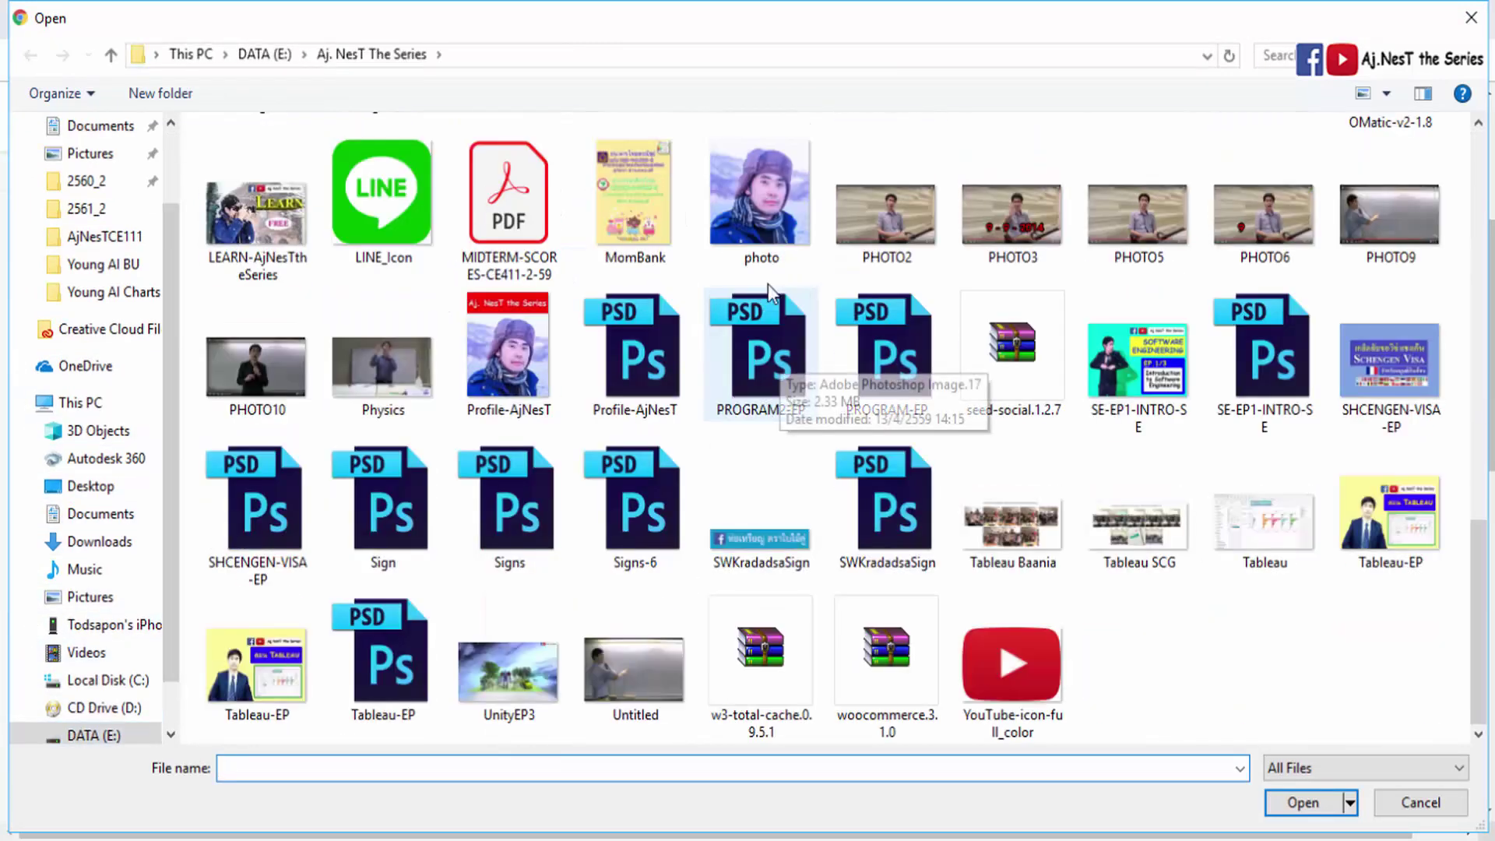
pyautogui.doubleClick(774, 241)
# Set the channel's app name to "Aj. NesT the Series Bot".
pyautogui.click(376, 629)
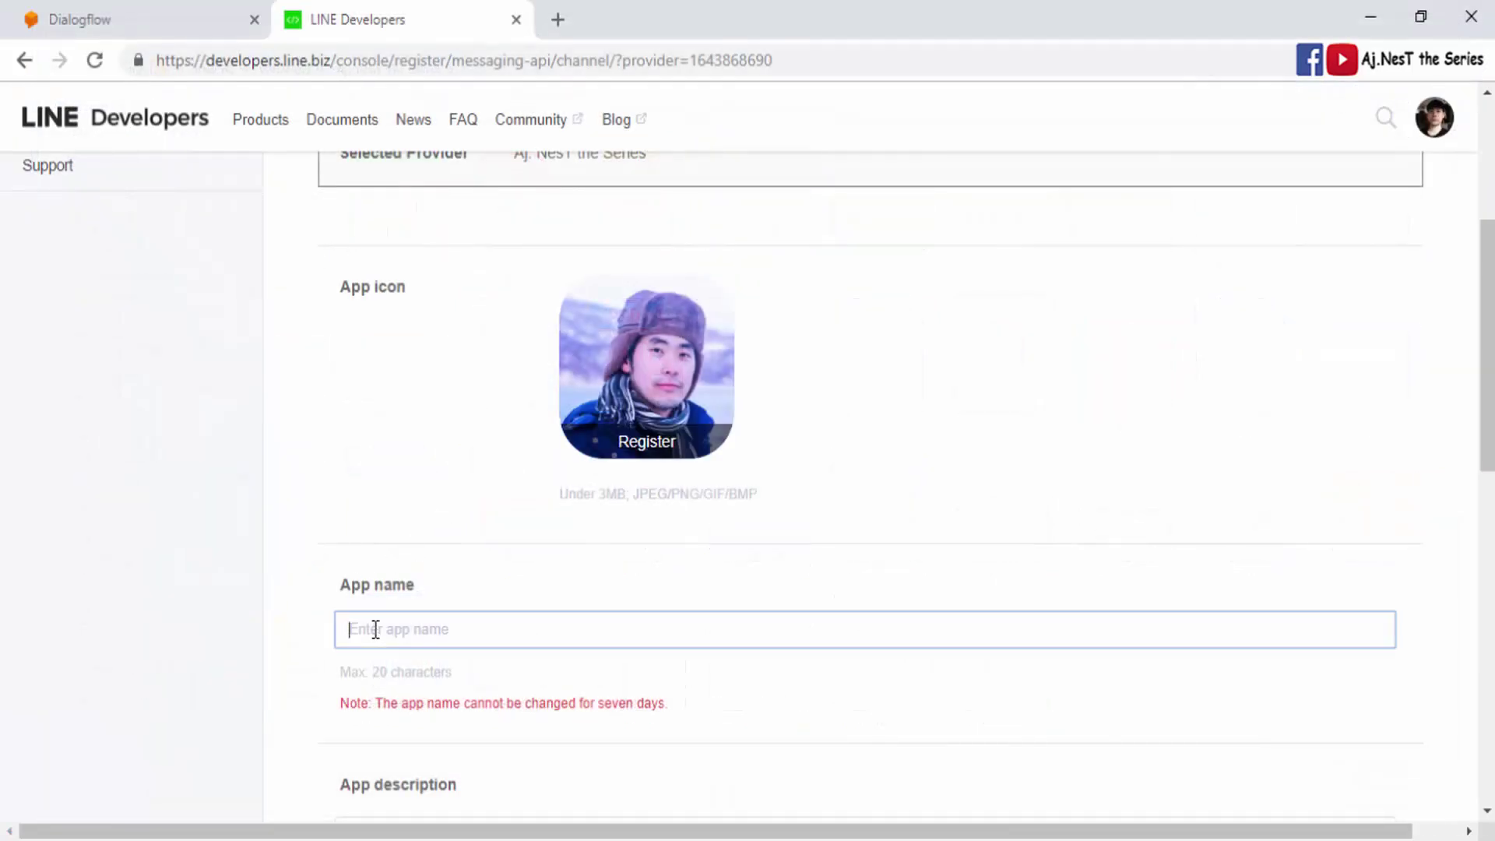
pyautogui.write('Aj . NesT the Series Bot')
pyautogui.scroll(-1, 743, 722)
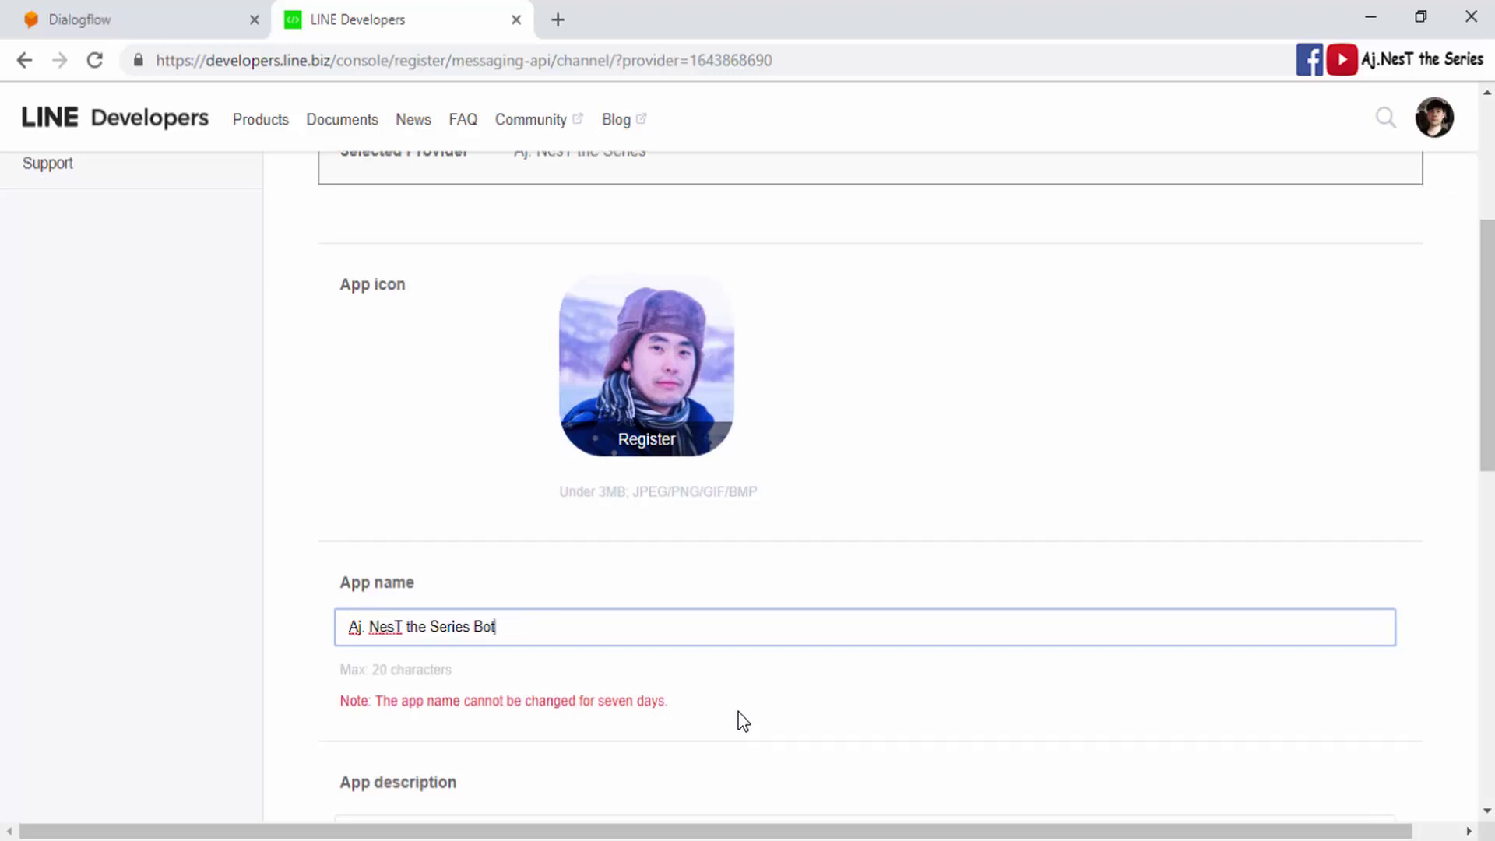
# Enter the app description "Aj. NesT the Series Bot เป็น Bot พูดคุยและให้ความรู้ทางด้านวิศวกรรมศาสตร์ คอมพิวเตอร์ และเทคโนโลยี" for the channel.
pyautogui.click(743, 712)
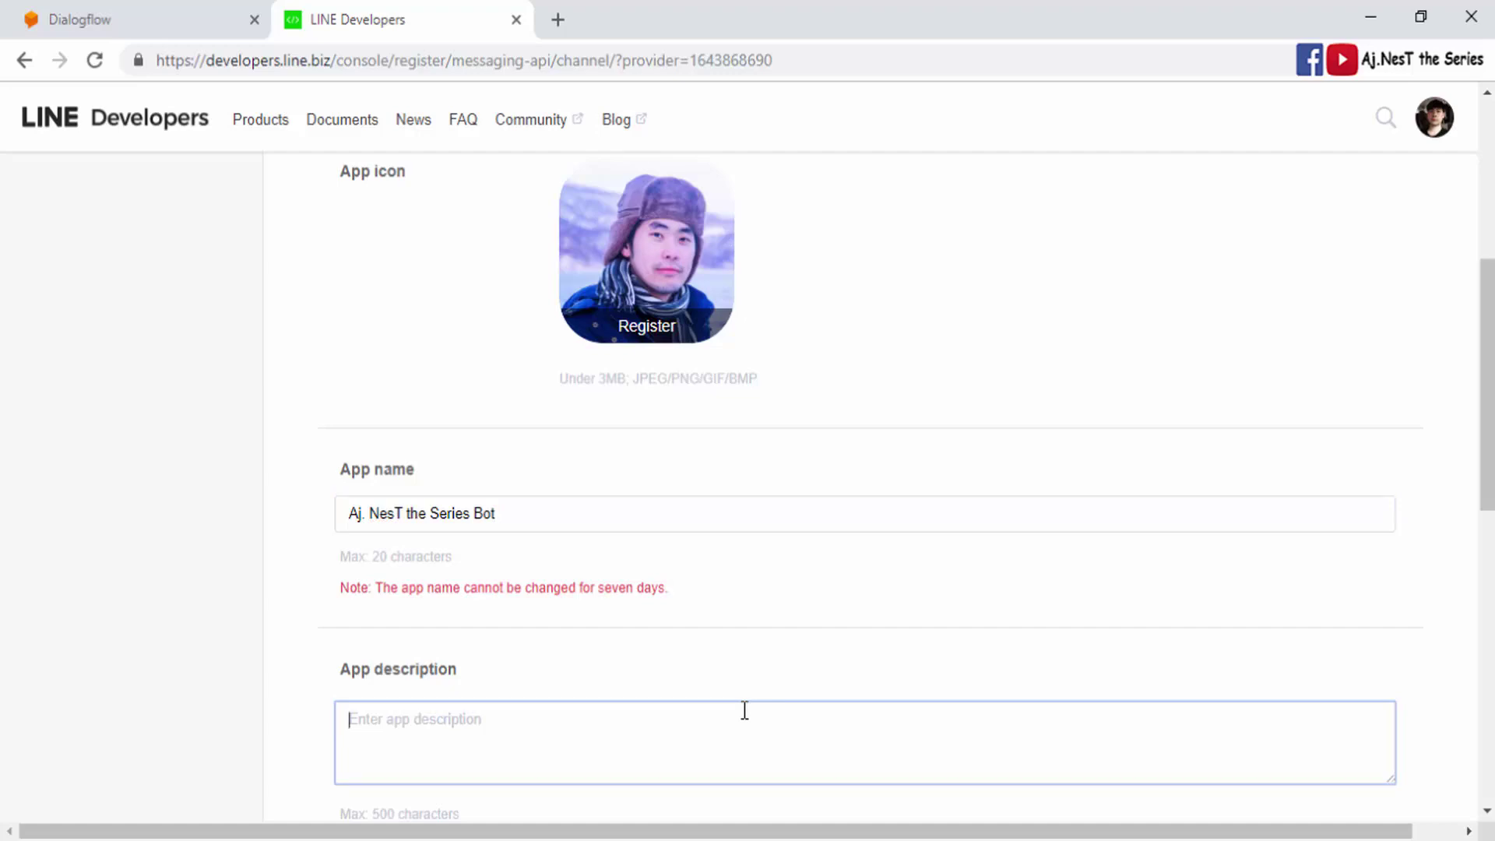
pyautogui.write('Aj. Nes')
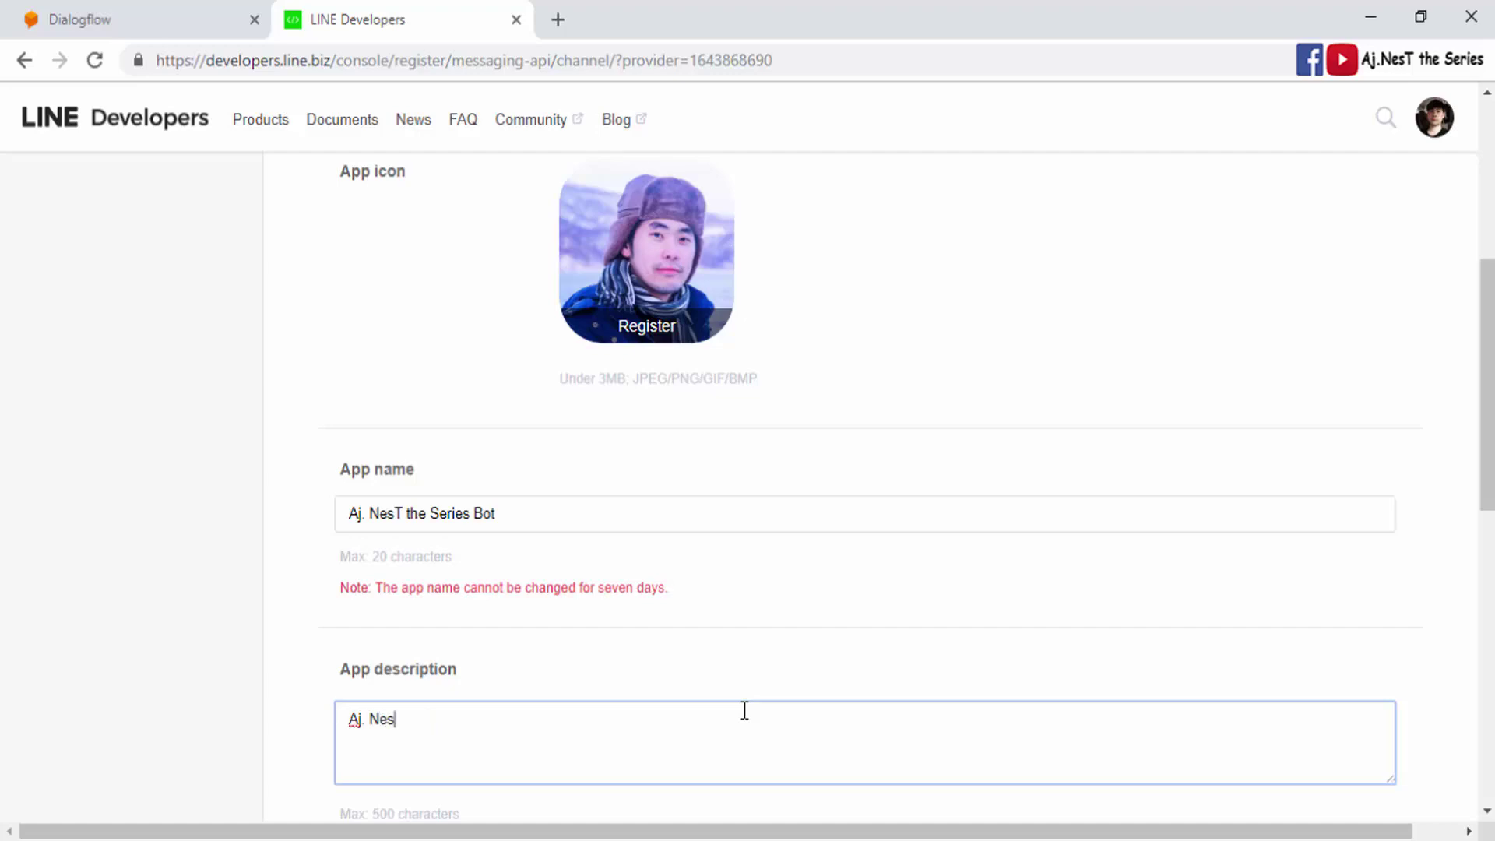
pyautogui.write('T the Series Bo')
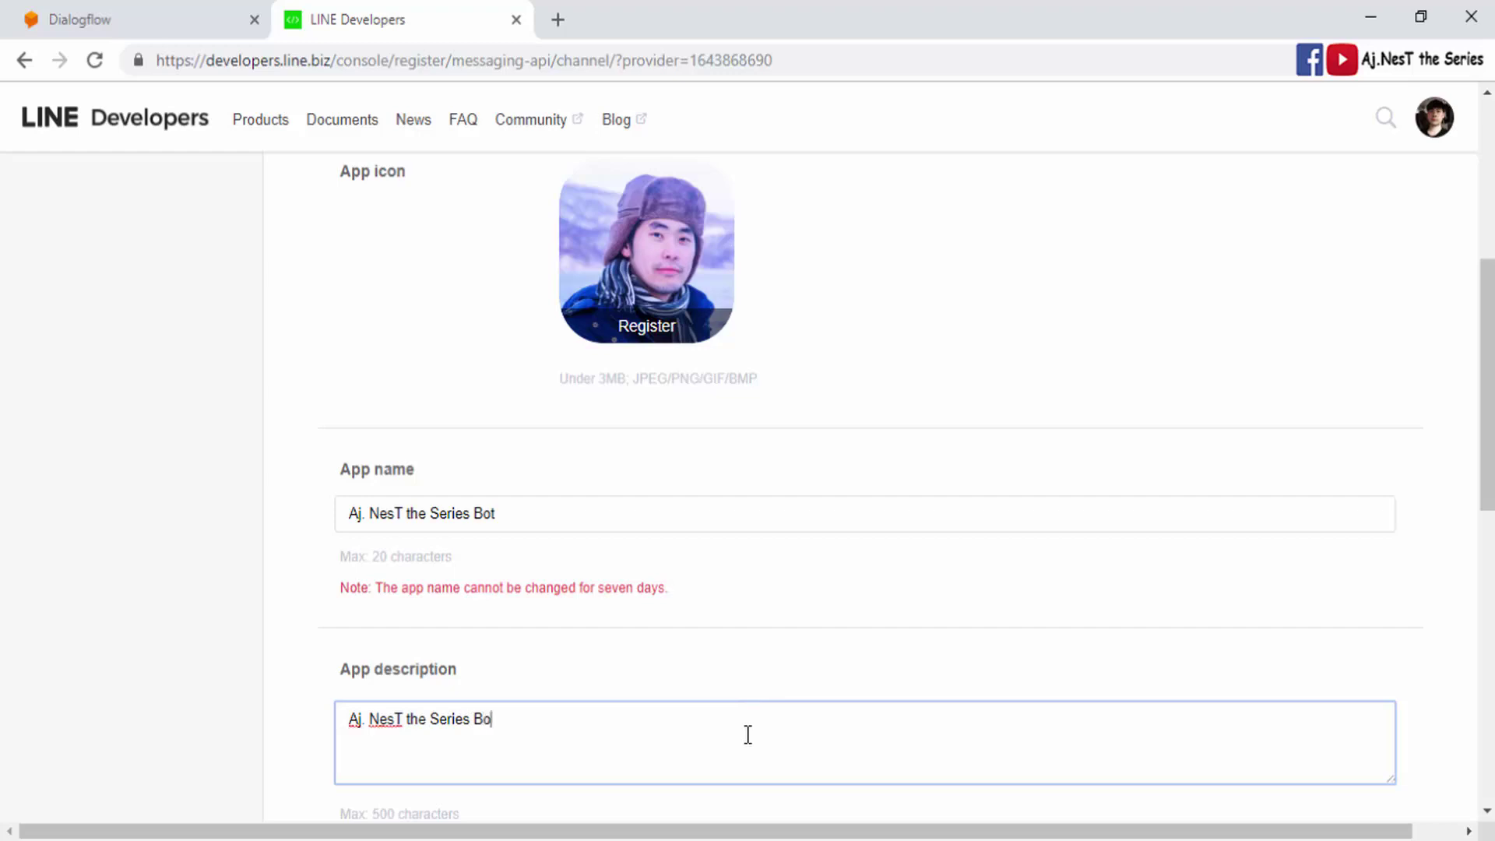
pyautogui.write('t เป็น Bot พูดคุยแล')
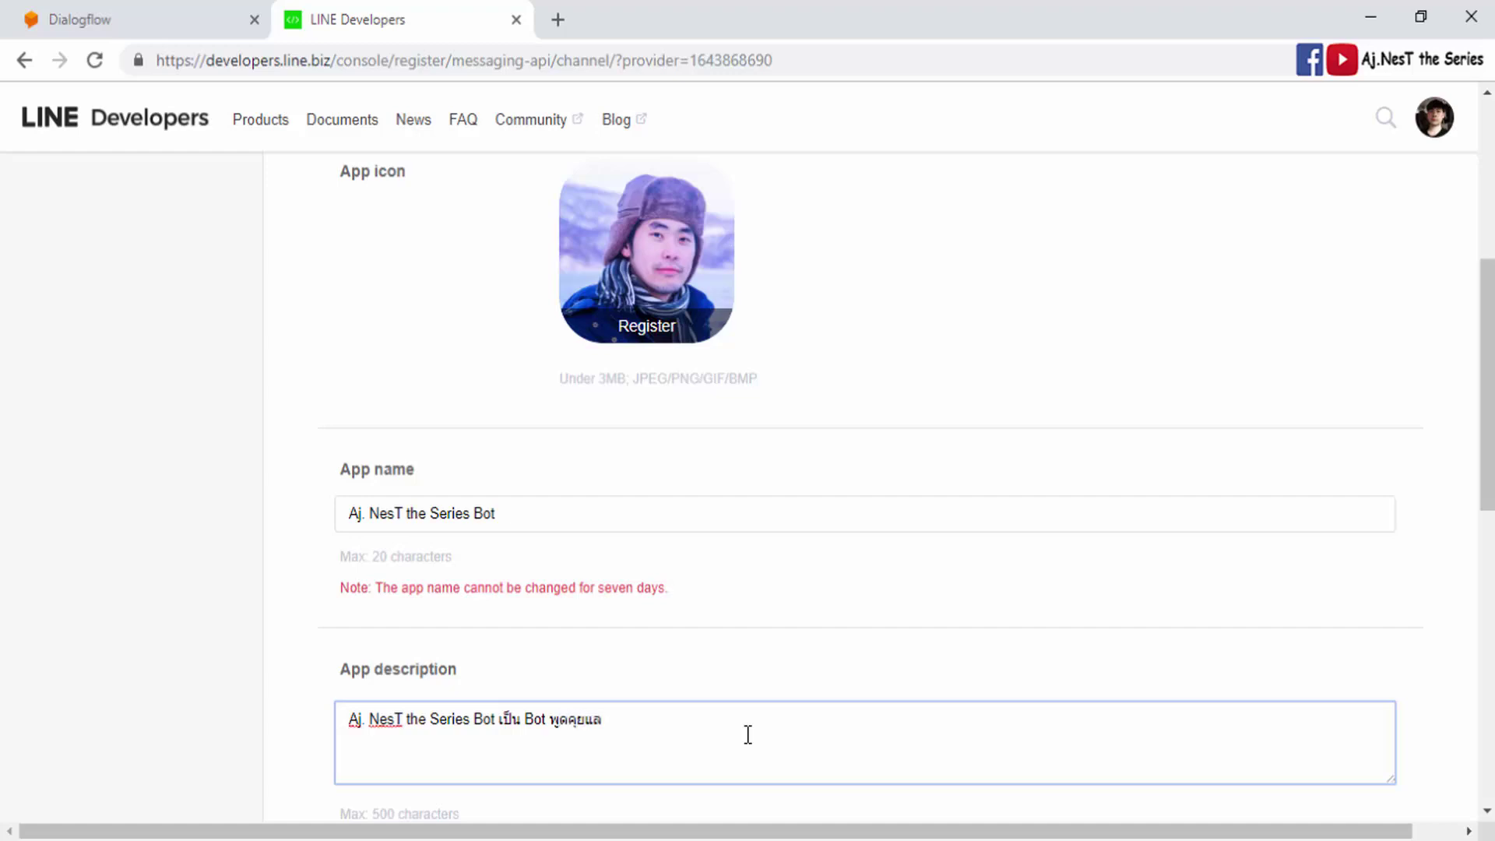
pyautogui.write('ะให้ความรู')
pyautogui.write('ทางด้านวิศวกรรมศ')
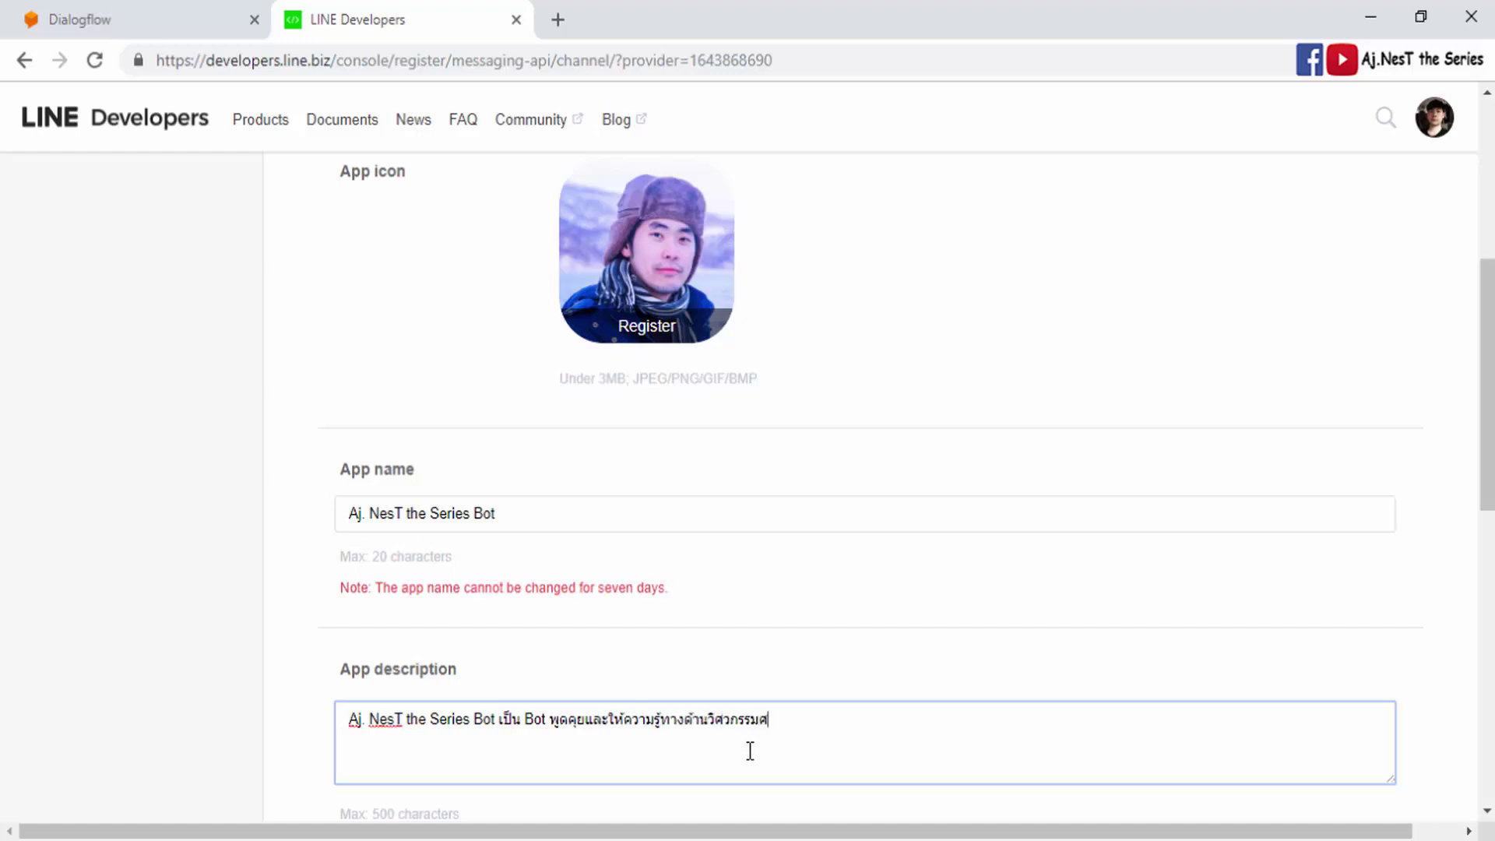
pyautogui.write('าสตร์ คอมพิวเตอร์ และ')
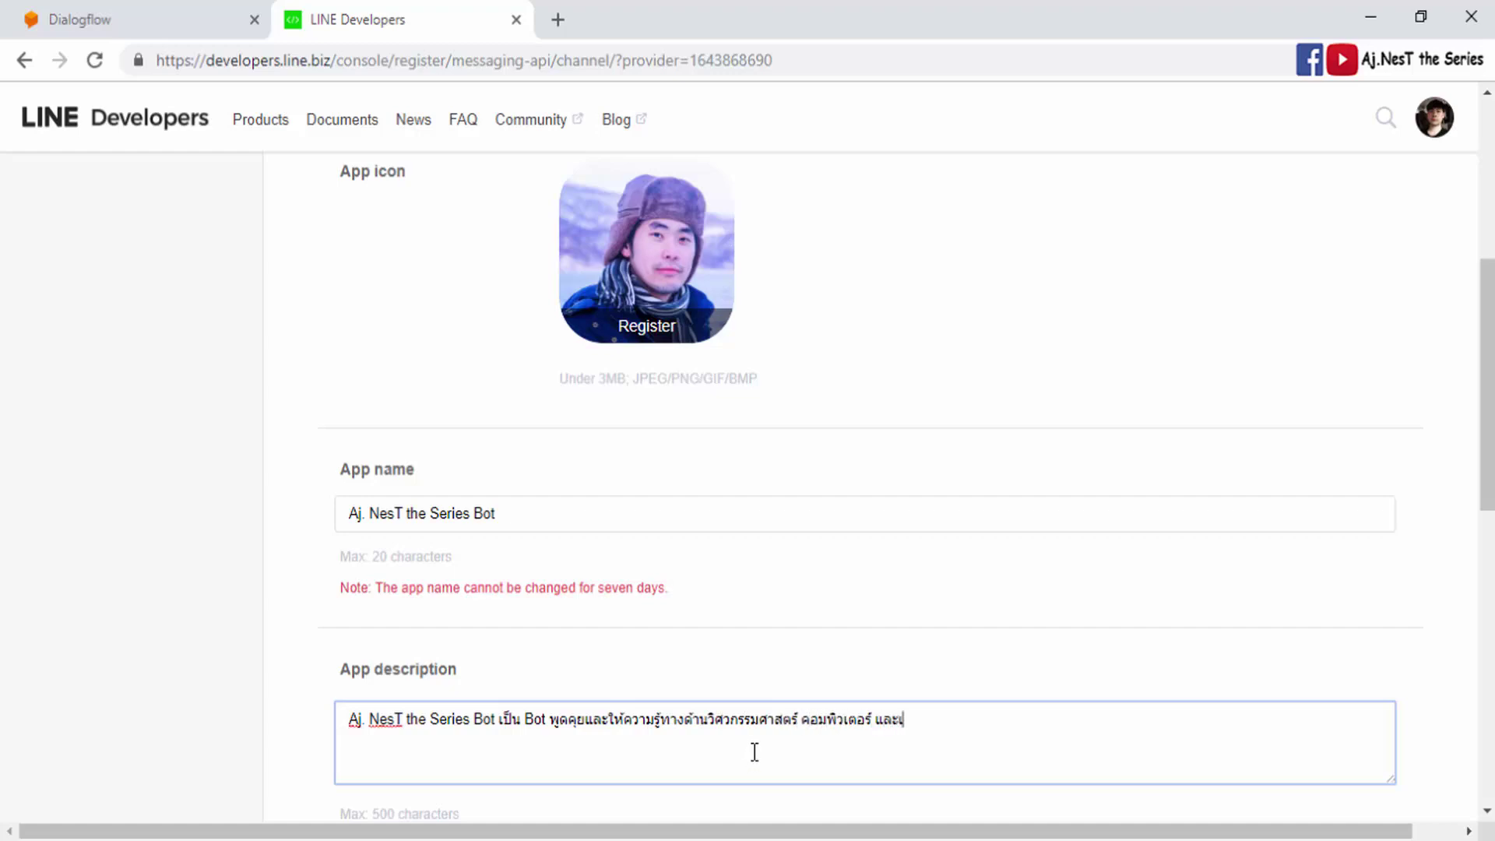
pyautogui.write('เทคโนโลย')
pyautogui.scroll(-5, 961, 397)
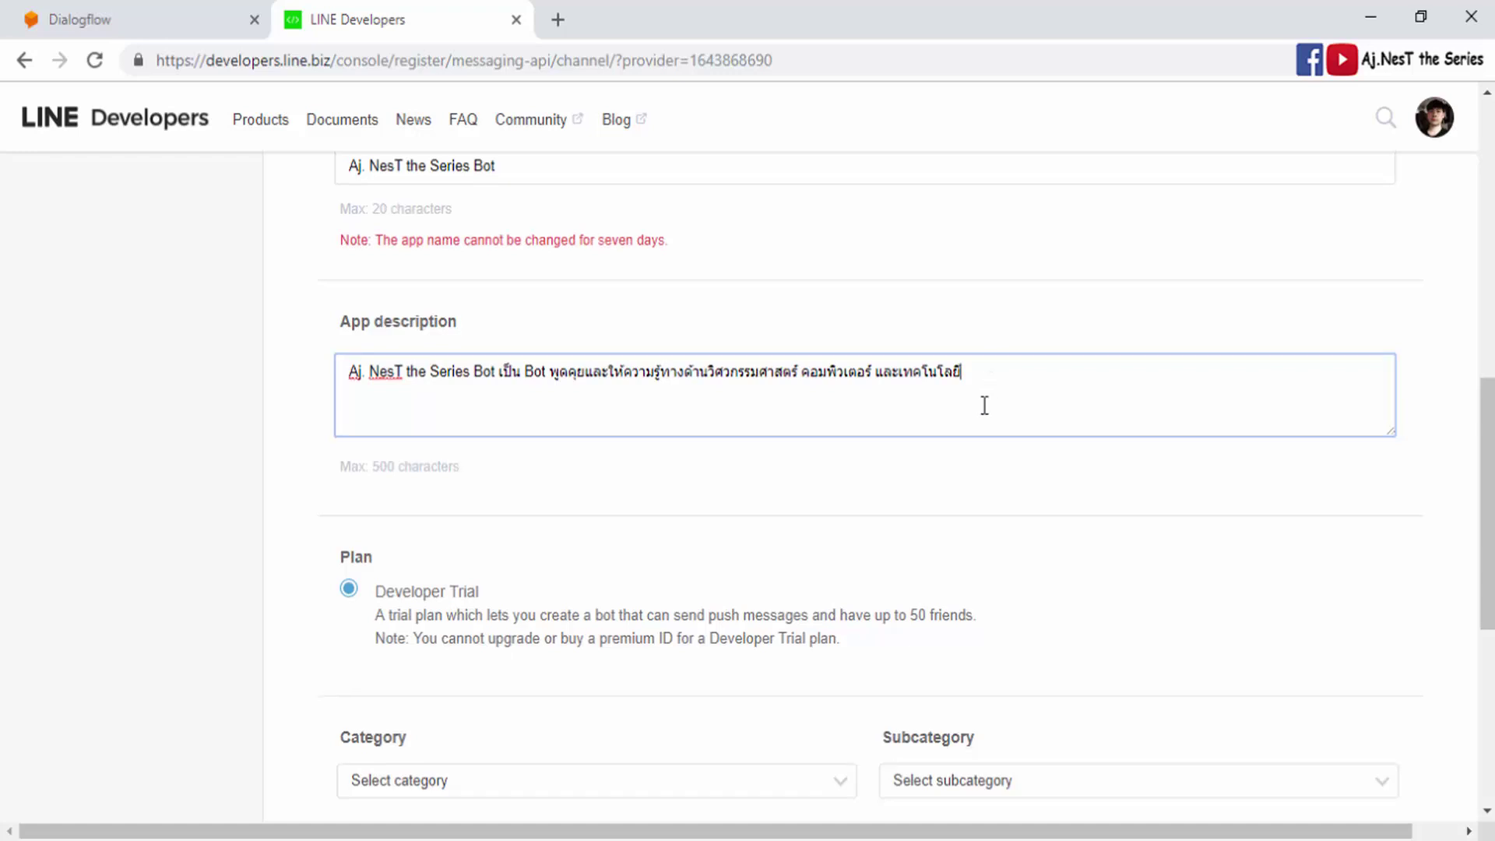
pyautogui.scroll(-2, 985, 405)
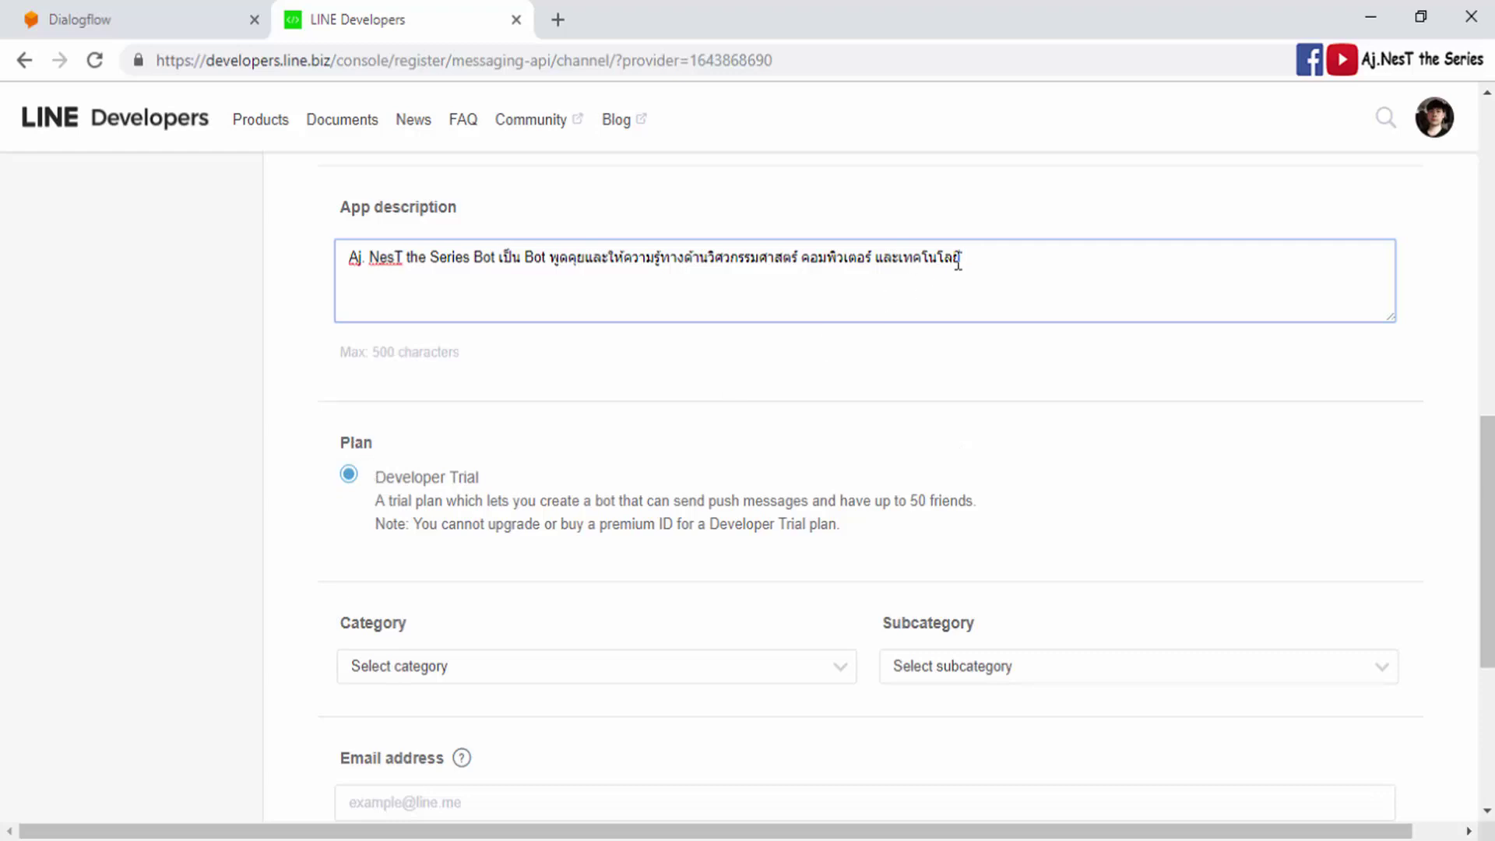
pyautogui.scroll(1, 459, 494)
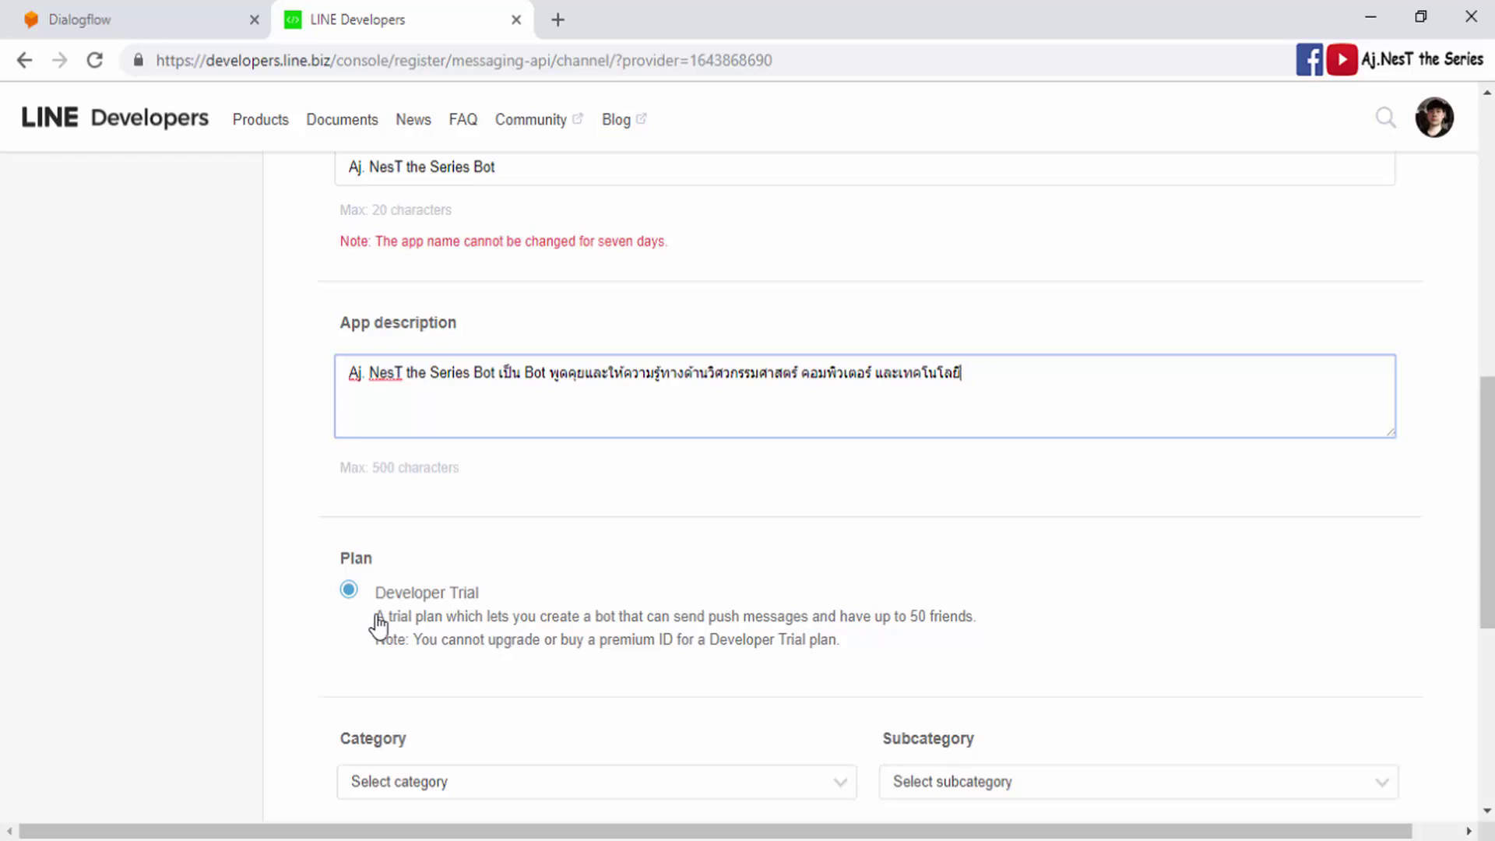
pyautogui.scroll(-1, 470, 629)
pyautogui.scroll(-3, 471, 629)
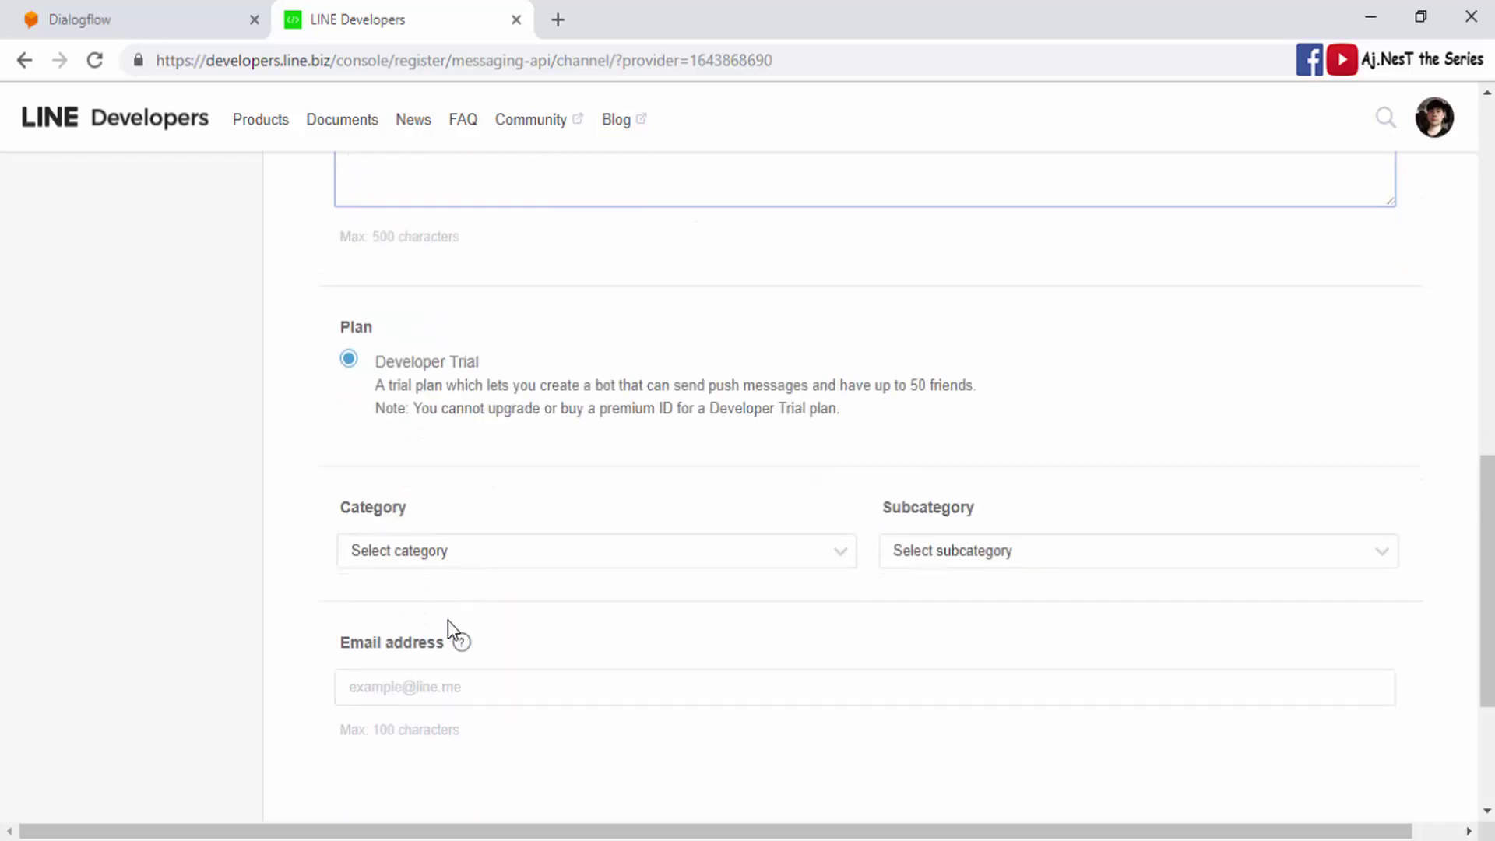